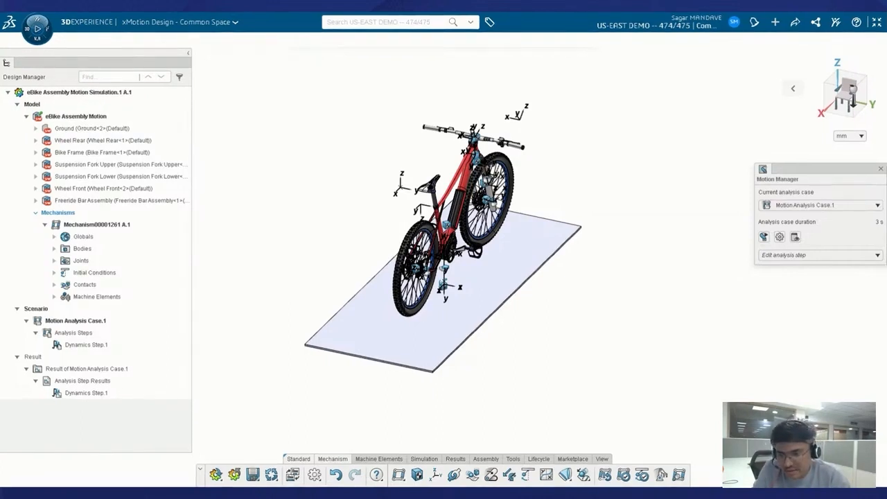
Orbit the view until the inclined ground plane under the eBike is edge-on, then close the Motion Manager.
scroll(473, 305, "up", 2)
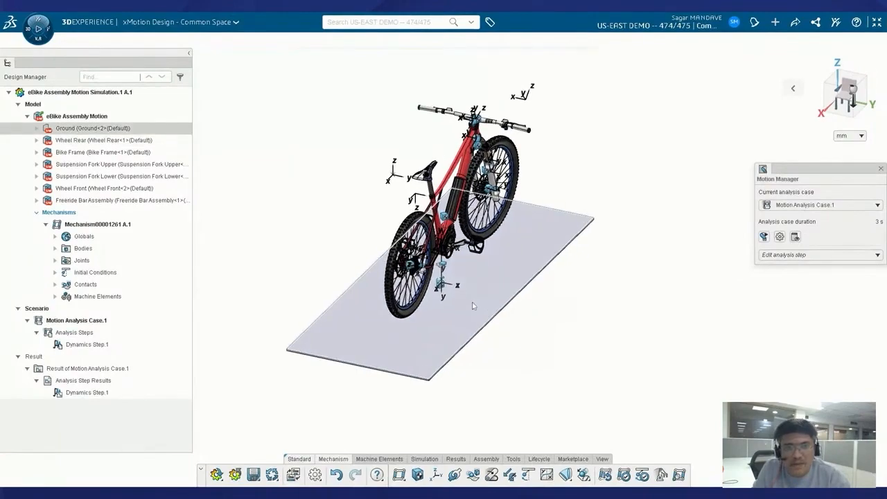
middle_click_drag(473, 306, 427, 322)
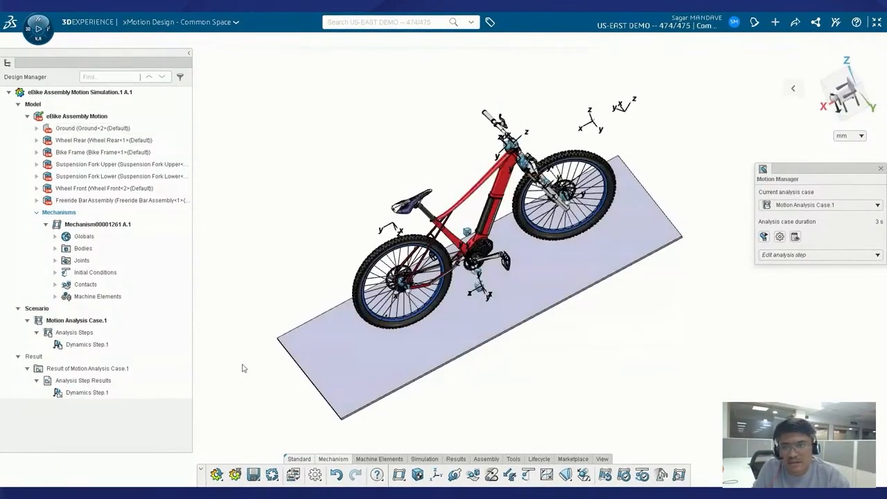
middle_click_drag(244, 366, 230, 298)
middle_click_drag(637, 292, 630, 340)
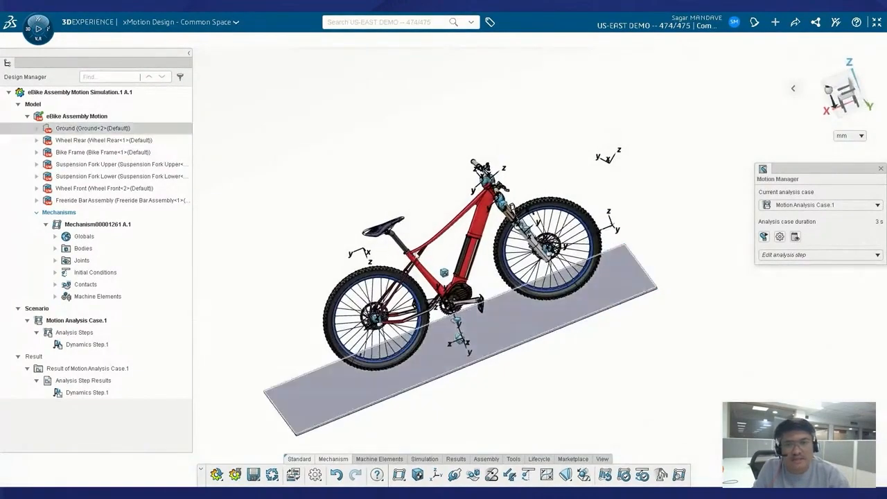
middle_click_drag(292, 245, 293, 218)
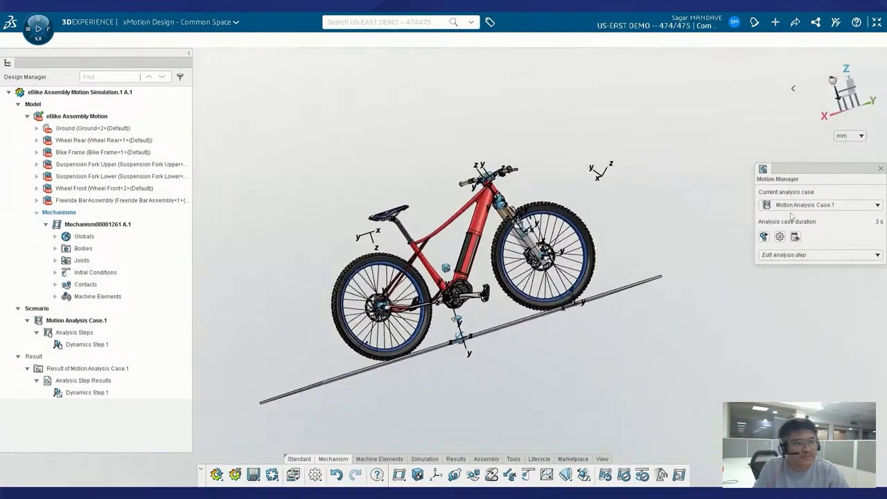
left_click(881, 168)
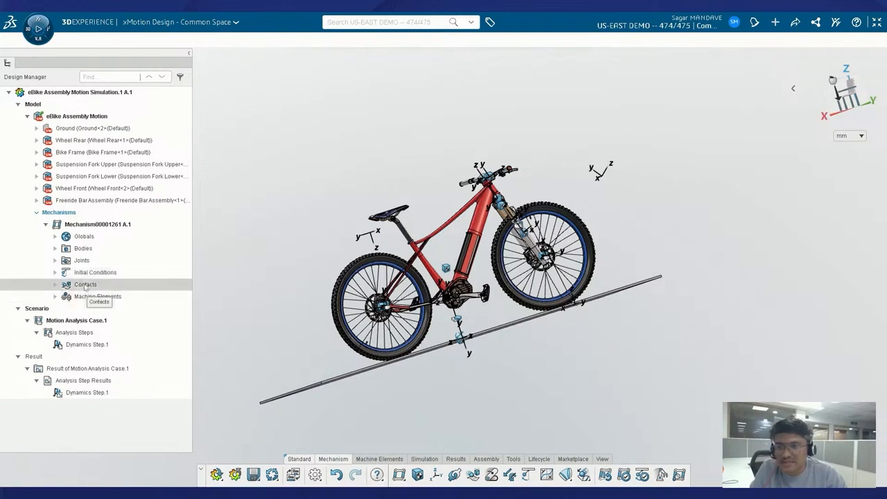
Expand Bodies and highlight Ground<2> and Bike Frame<1> in the model.
left_click(54, 249)
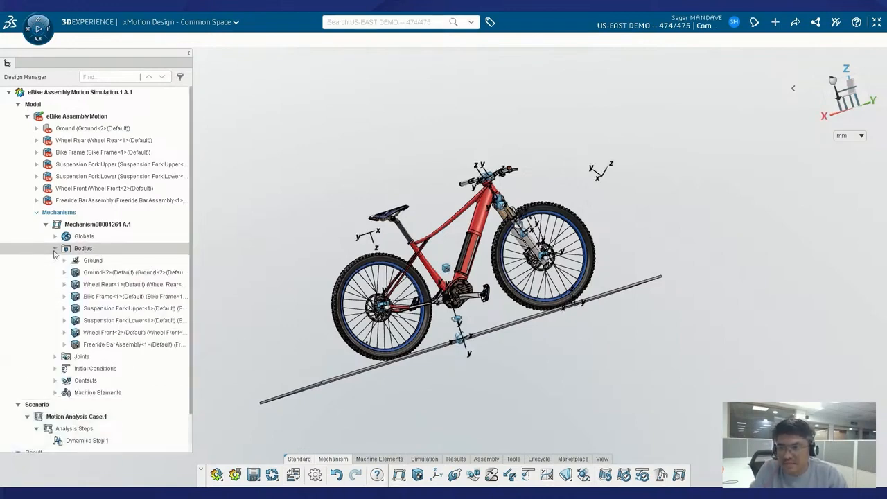
left_click(104, 277)
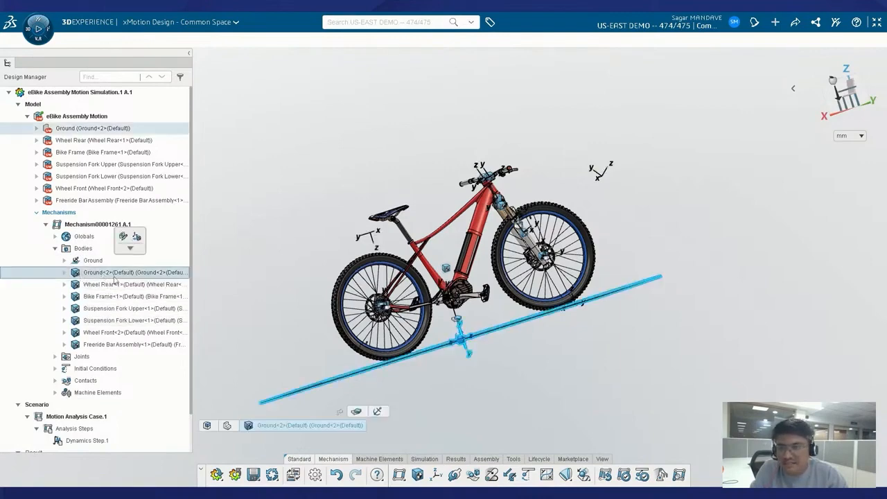
middle_click_drag(724, 249, 734, 356)
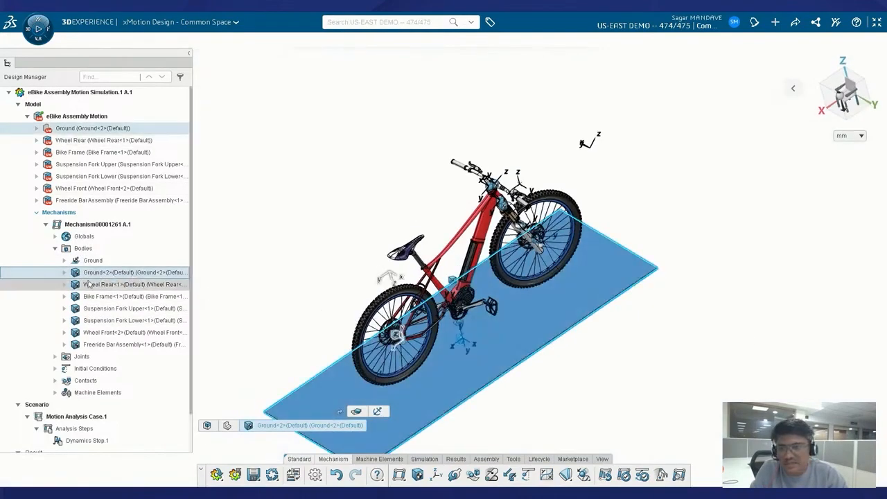
left_click(107, 297)
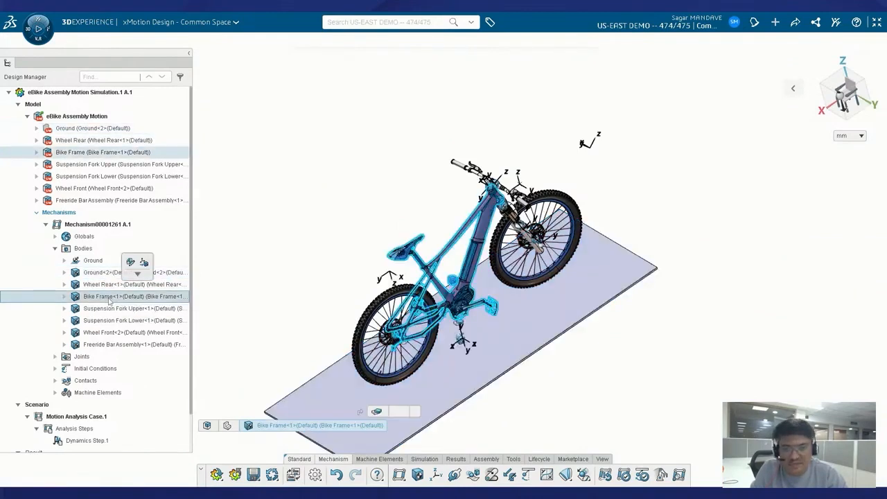
Review Bike Frame markers Body Reference Marker.1 and Wheel Rear, then show the 3DEXPERIENCE component list.
left_click(65, 296)
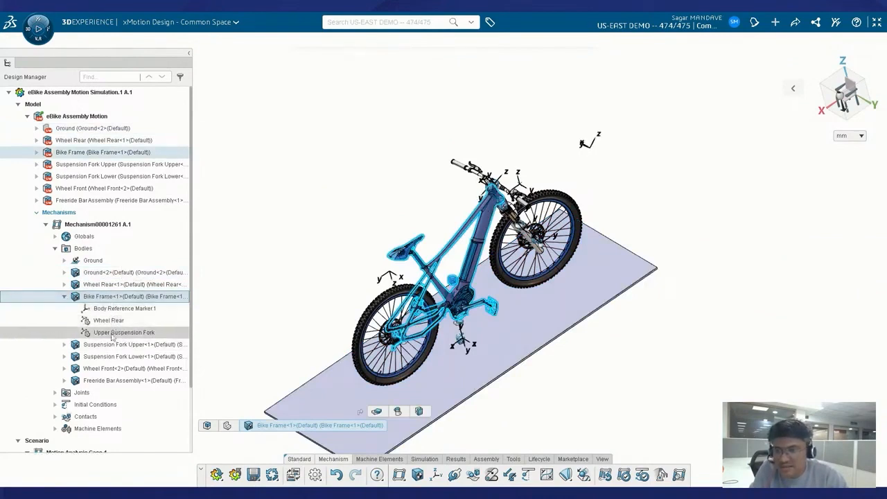
left_click(115, 309)
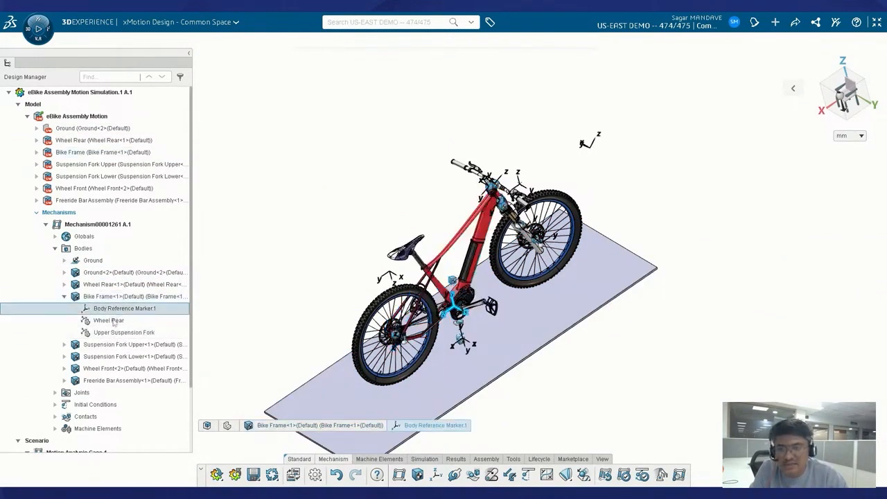
left_click(114, 333)
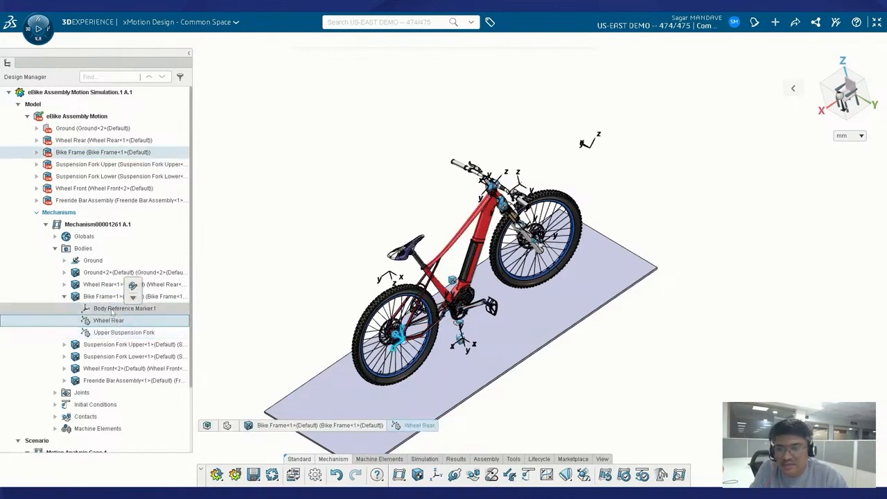
left_click(114, 309)
left_click(65, 296)
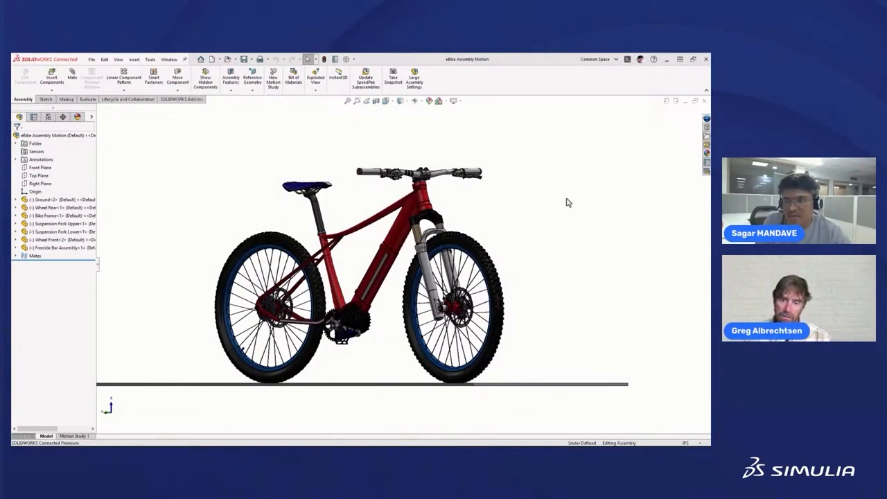
left_click(706, 119)
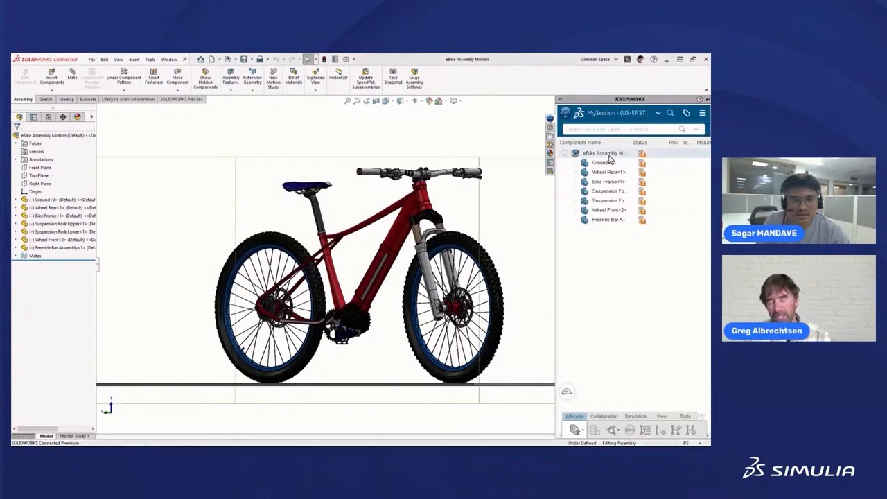
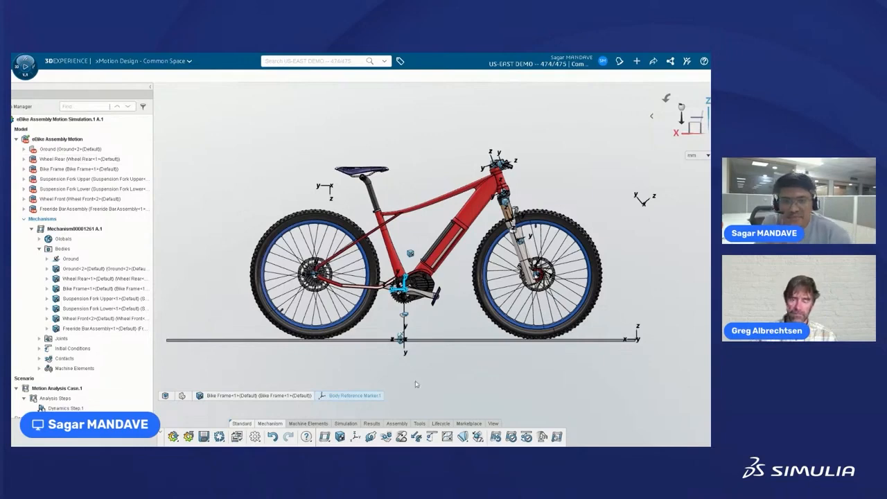
Zoom out the 3D view of the eBike Assembly Motion mechanism.
scroll(450, 311, "down", 4)
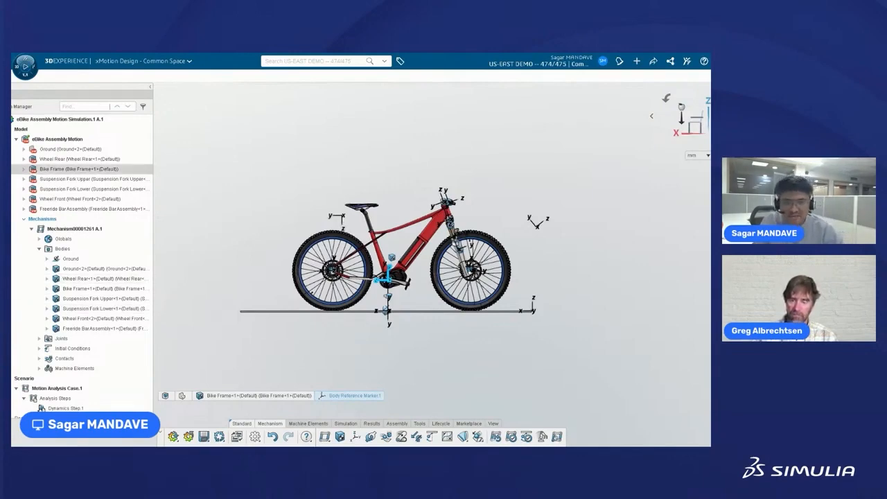
Highlight Ground, then Wheel Rear, Bike Frame, both fork bodies, Wheel Front and Freeride Bar Assembly.
left_click(323, 312)
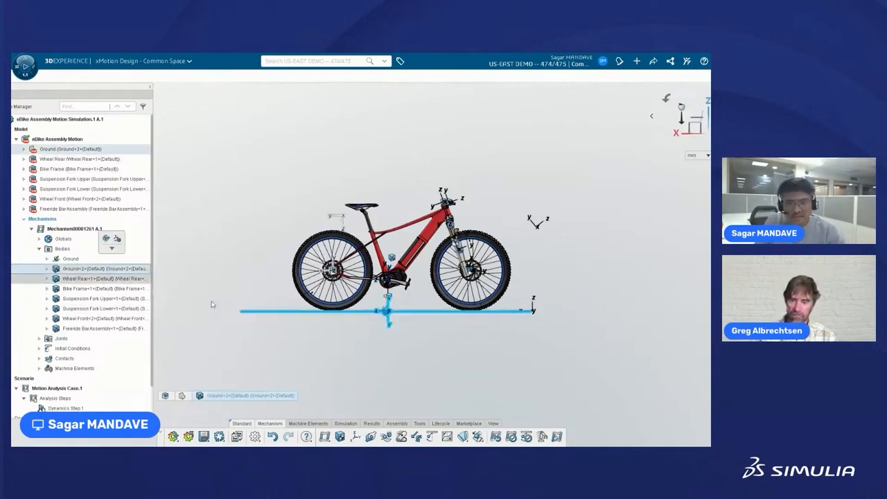
mouse_move(420, 348)
middle_mouse_down()
mouse_move(425, 365)
mouse_move(407, 354)
middle_mouse_up()
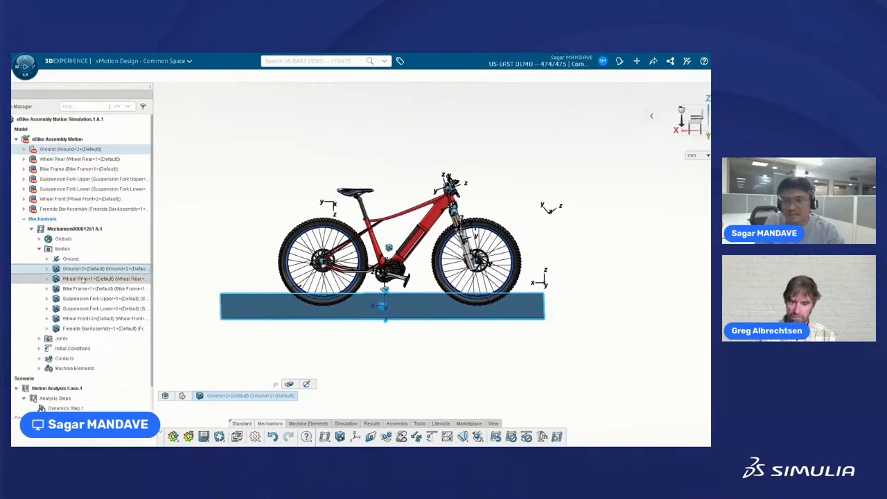
left_click(82, 279)
left_click(83, 289)
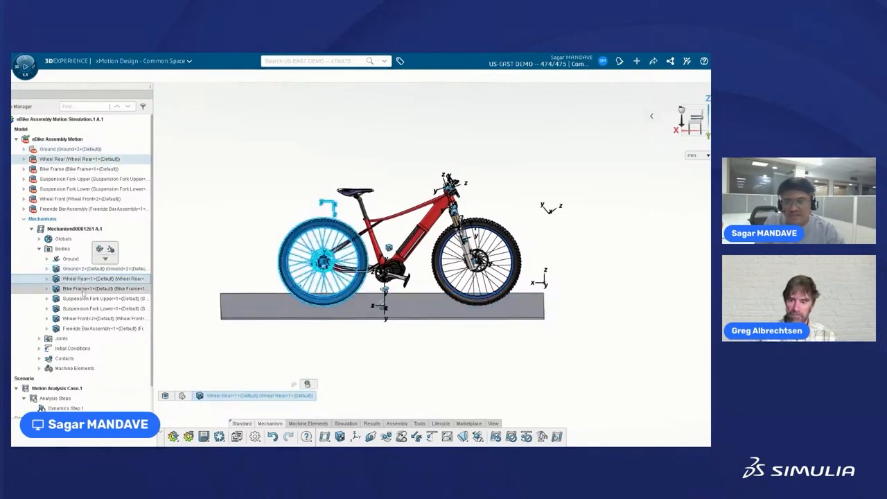
left_click(81, 298)
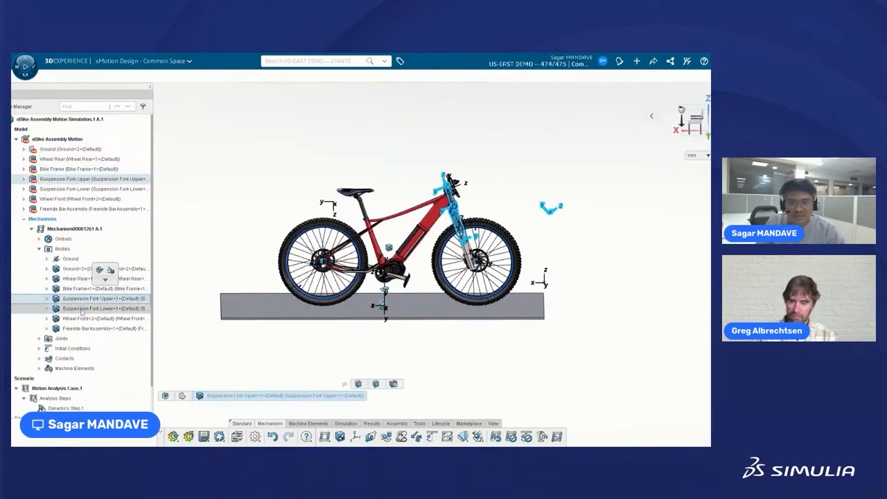
left_click(81, 309)
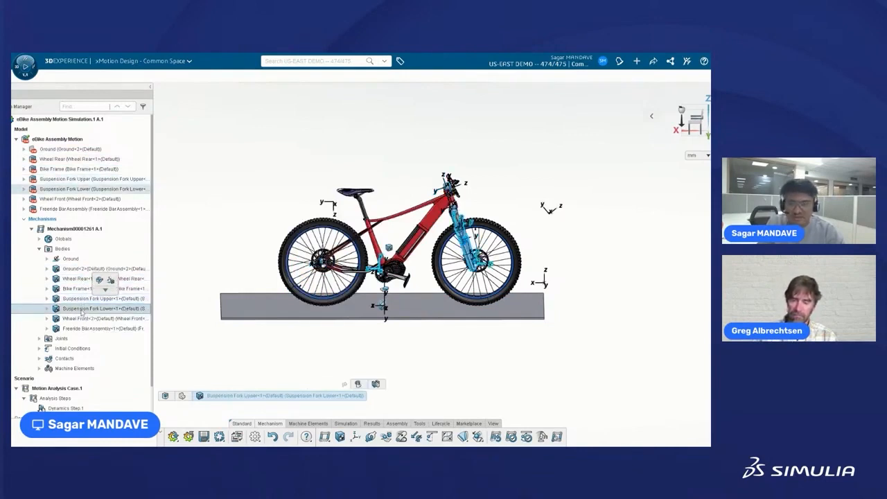
left_click(82, 318)
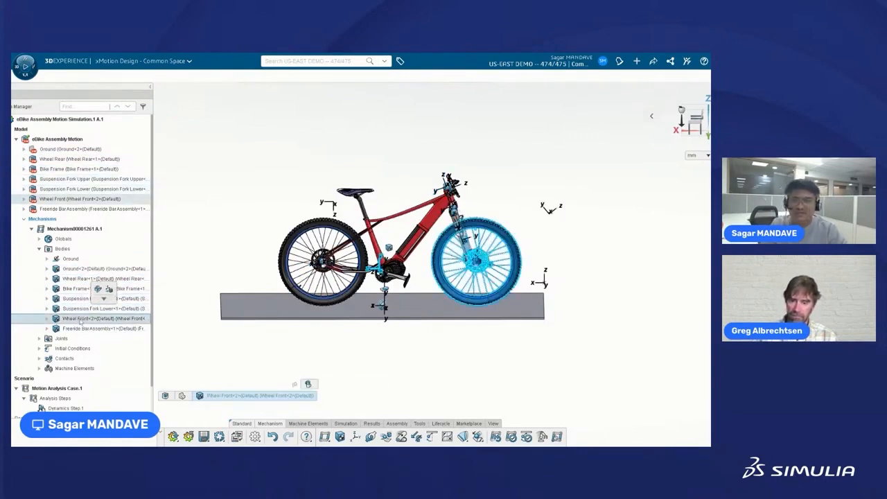
left_click(81, 329)
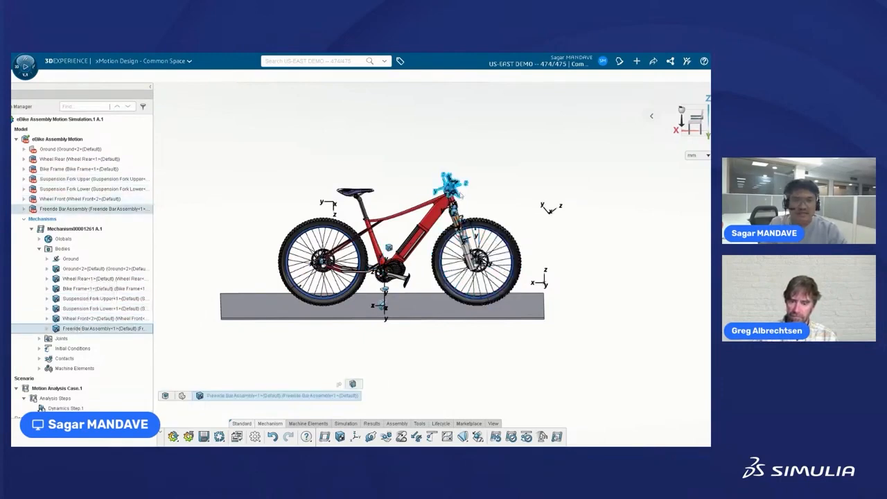
Expand Ground<2> and locate its Body Reference Marker.1 beneath the bike from a tilted view.
middle_click_drag(476, 200, 464, 220)
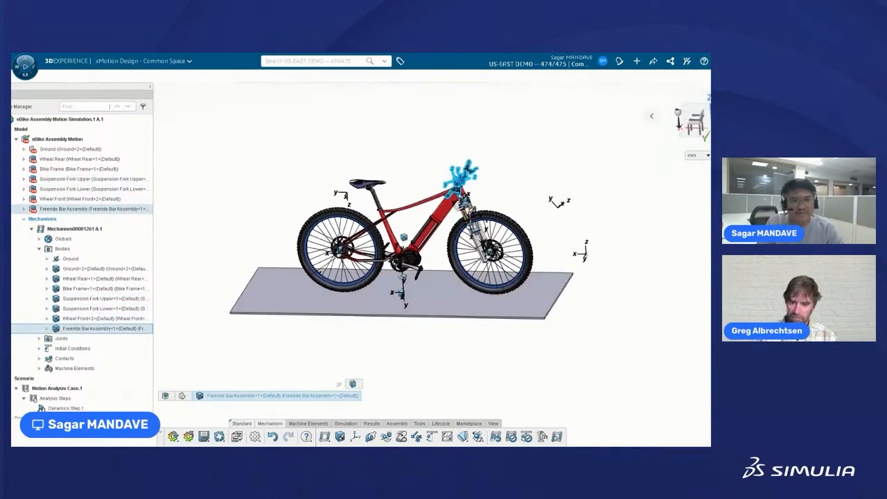
scroll(361, 250, "down", 3)
scroll(414, 189, "up", 2)
scroll(413, 187, "up", 1)
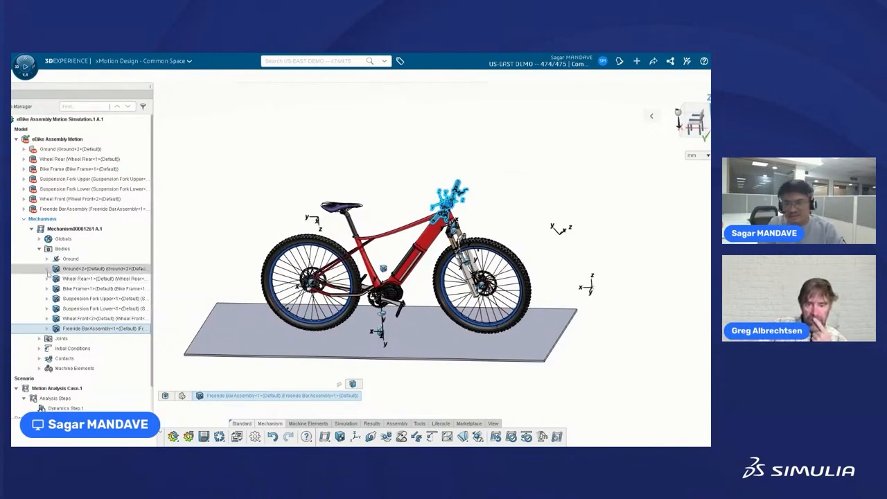
left_click(47, 269)
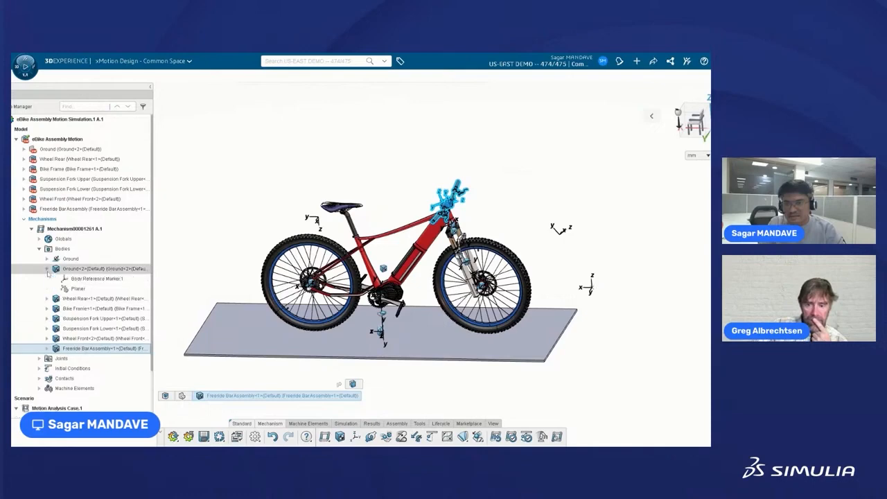
left_click(83, 278)
mouse_move(422, 388)
middle_mouse_down()
mouse_move(441, 368)
mouse_move(412, 380)
middle_mouse_up()
scroll(322, 361, "up", 2)
scroll(359, 359, "up", 2)
scroll(360, 358, "down", 1)
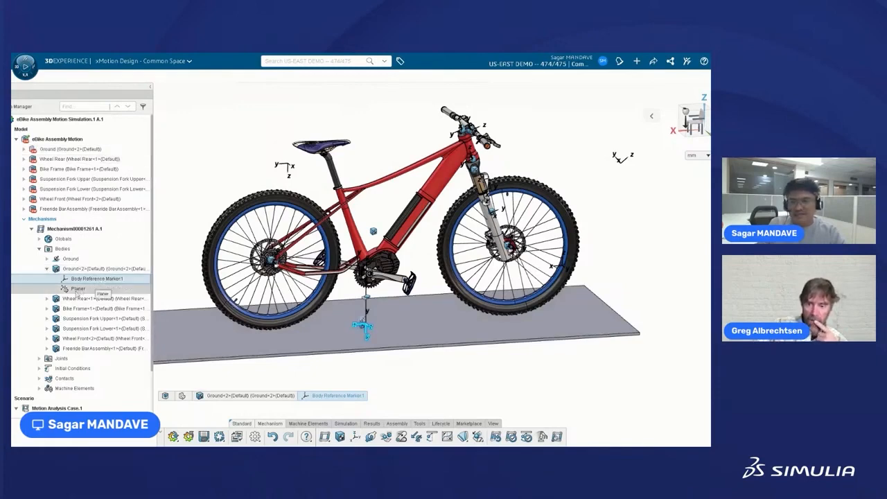
Locate the ground's Planer entry and expand Wheel Rear, Bike Frame and Suspension Fork Upper.
left_click(78, 288)
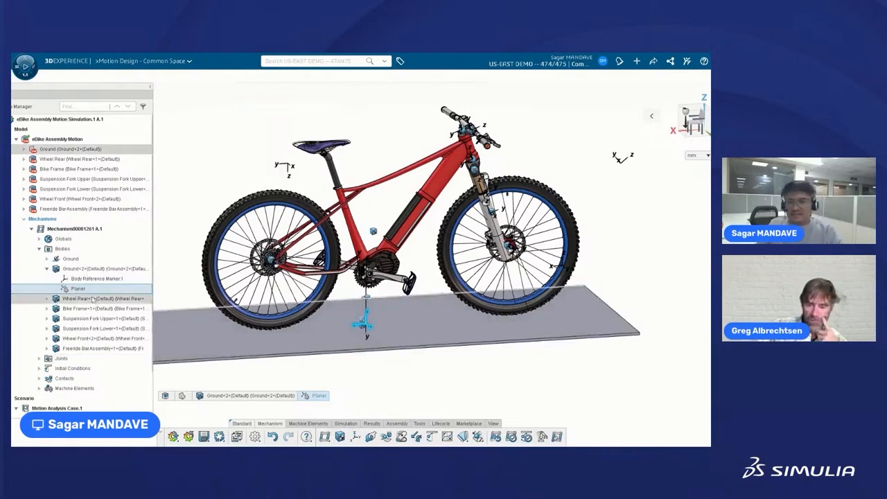
left_click(48, 298)
left_click(47, 328)
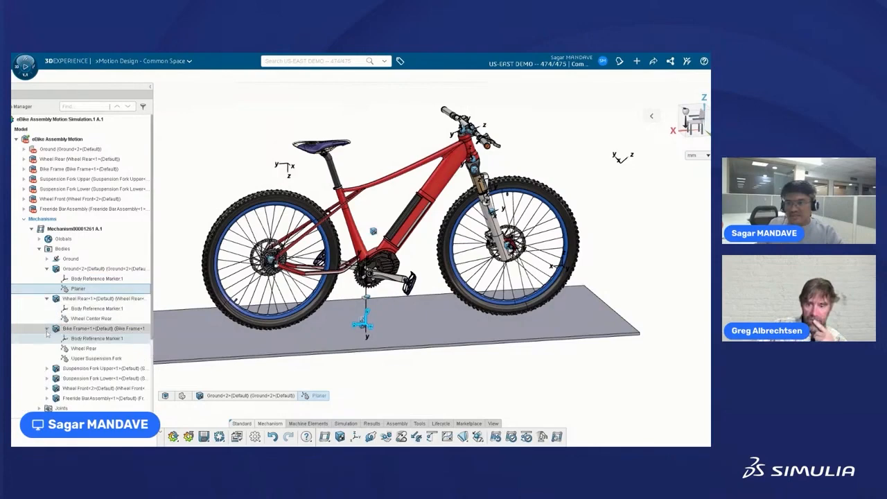
left_click(55, 368)
left_click(47, 368)
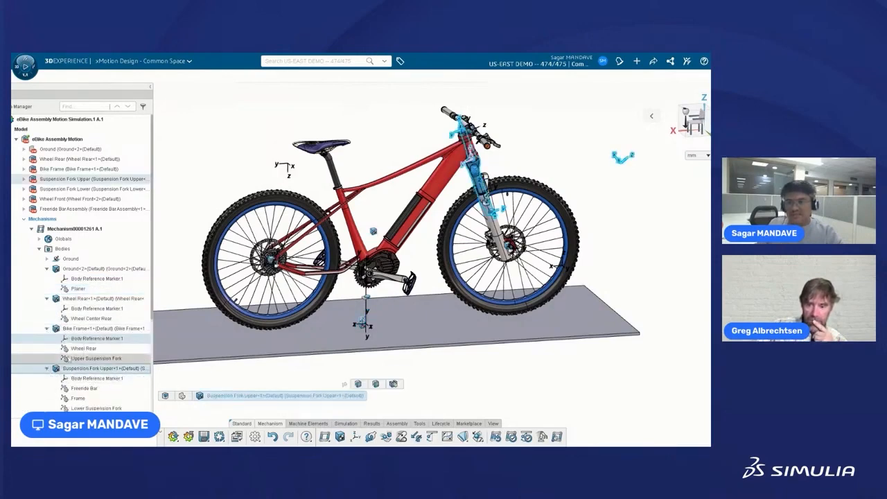
Expand Suspension Fork Lower, Wheel Front and Freeride Bar Assembly to list their markers.
scroll(77, 291, "down", 4)
left_click(48, 298)
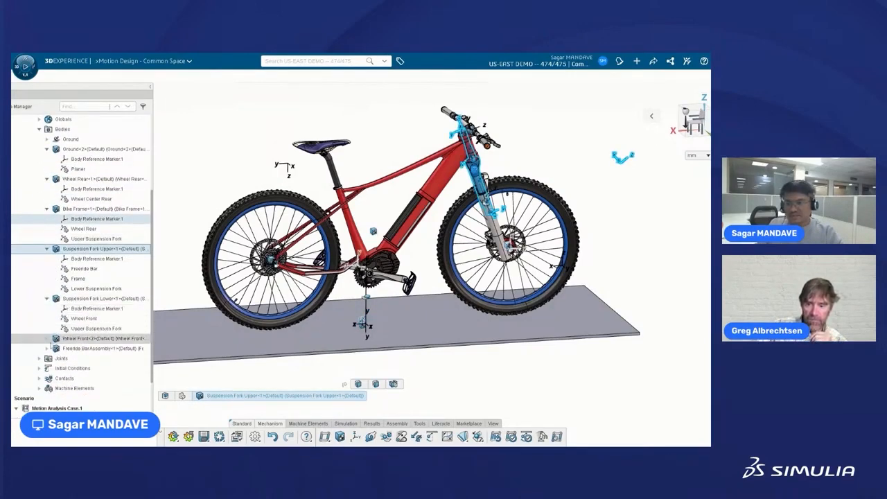
left_click(55, 338)
left_click(47, 338)
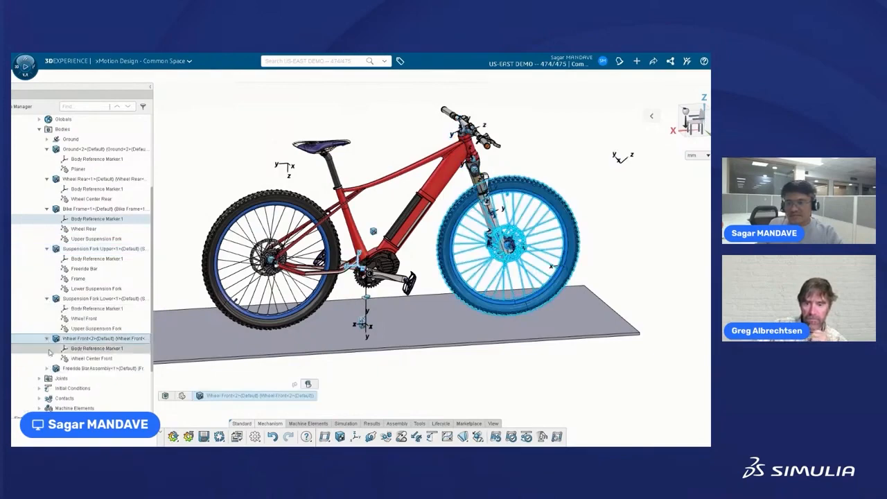
left_click(48, 368)
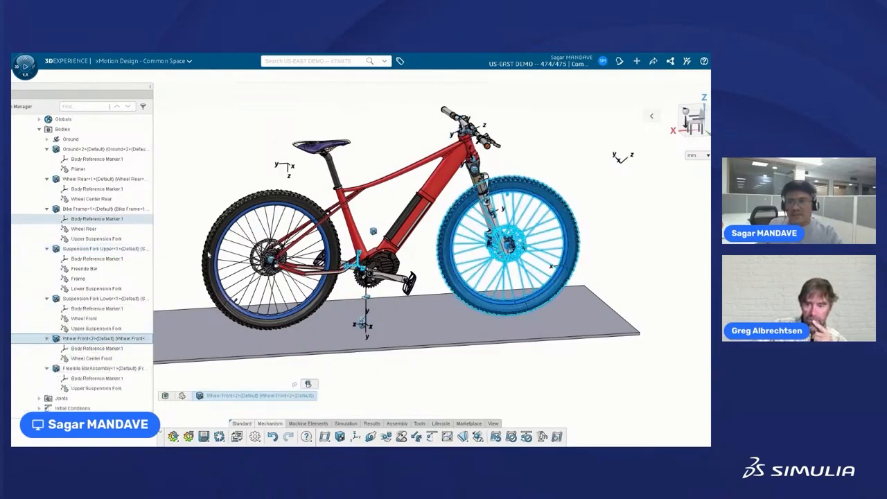
scroll(207, 255, "up", 2)
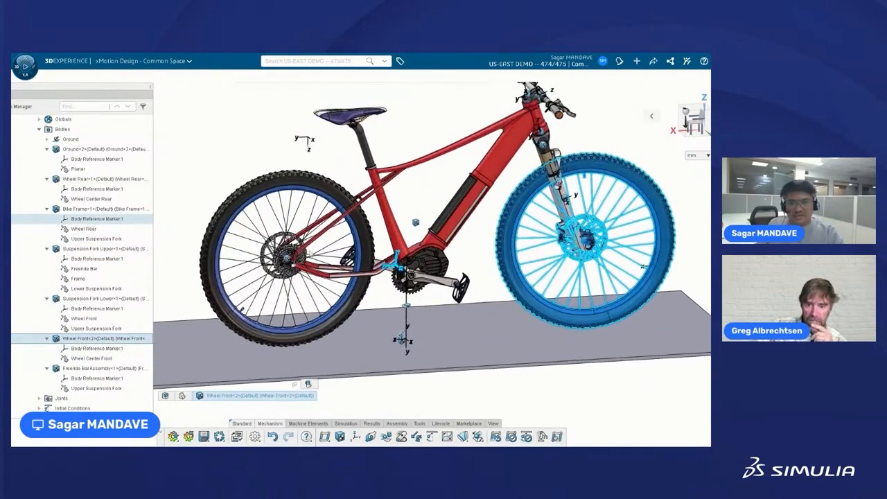
scroll(279, 232, "up", 2)
scroll(48, 144, "up", 4)
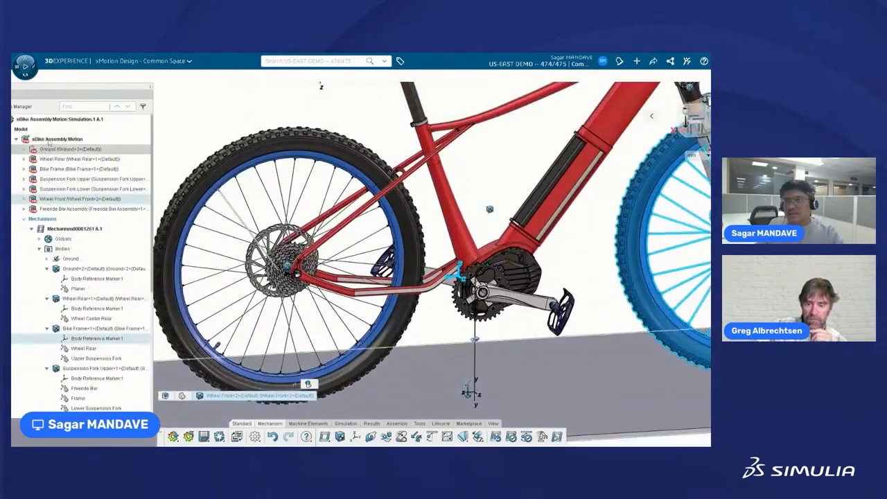
Hide the Wheel Rear body and zoom in on the frame's rear dropout marker.
left_click(111, 199)
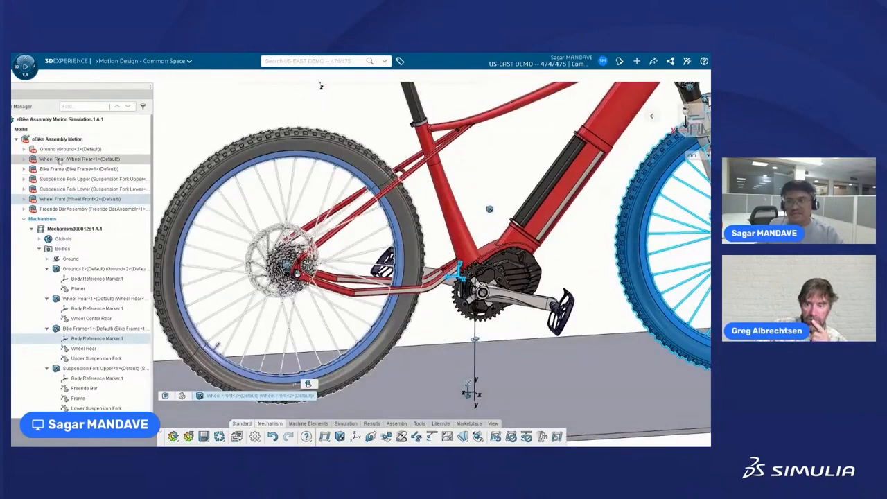
left_click(60, 160)
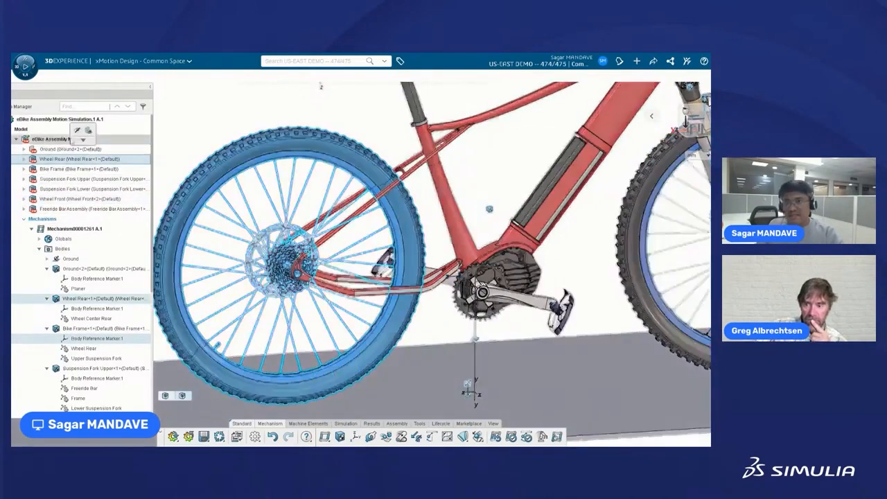
left_click(77, 132)
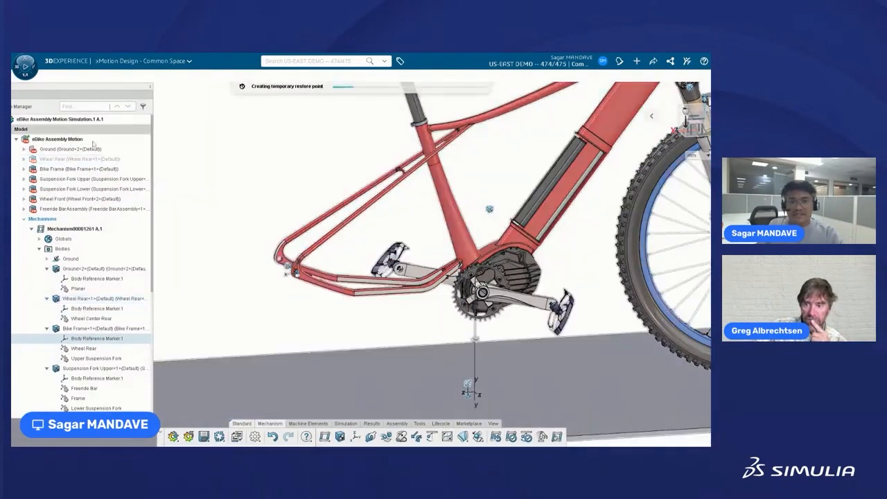
scroll(304, 271, "up", 5)
scroll(294, 253, "up", 5)
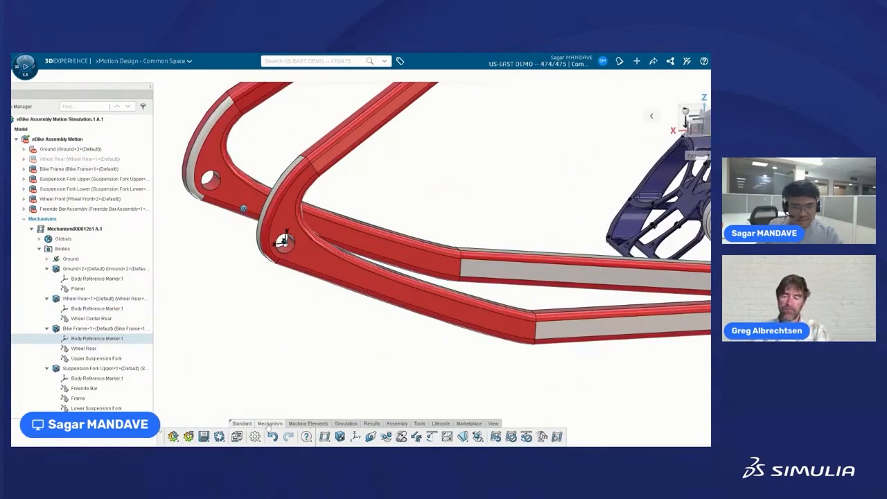
Start a By Geometry marker on Bike Frame with its origin on the rear pivot hole's edge.
left_click(355, 437)
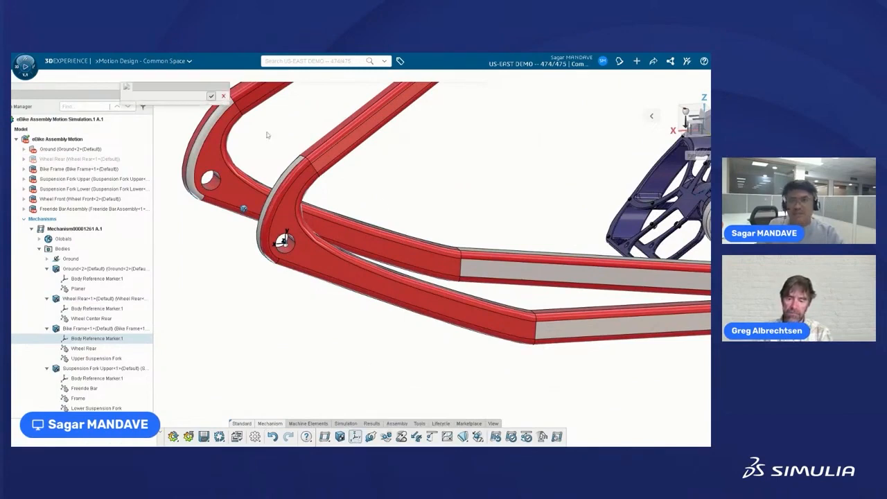
left_click_drag(170, 90, 447, 157)
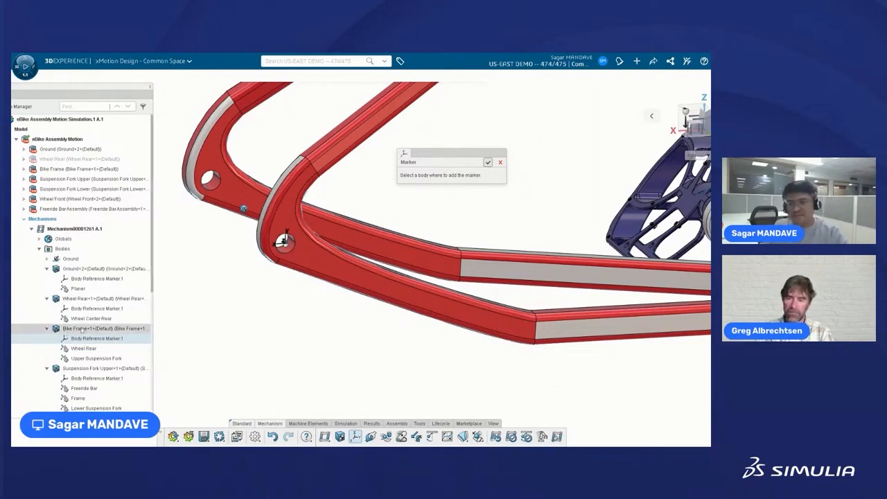
left_click(282, 240)
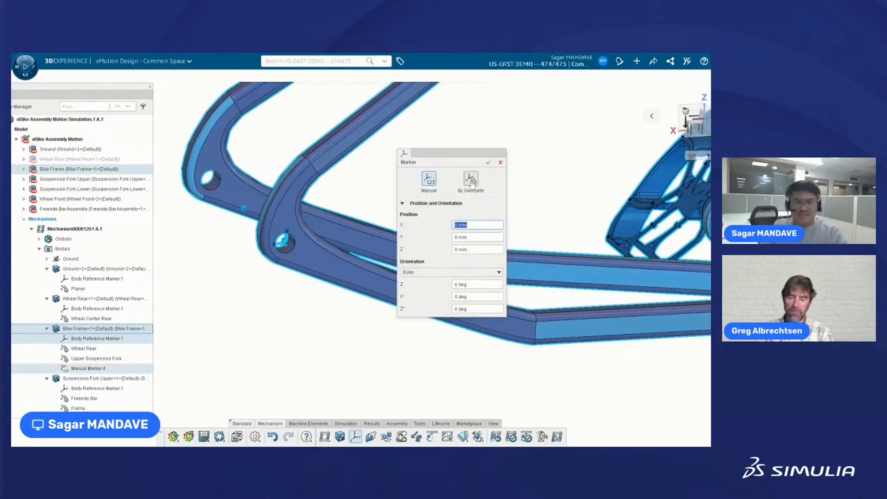
left_click(471, 179)
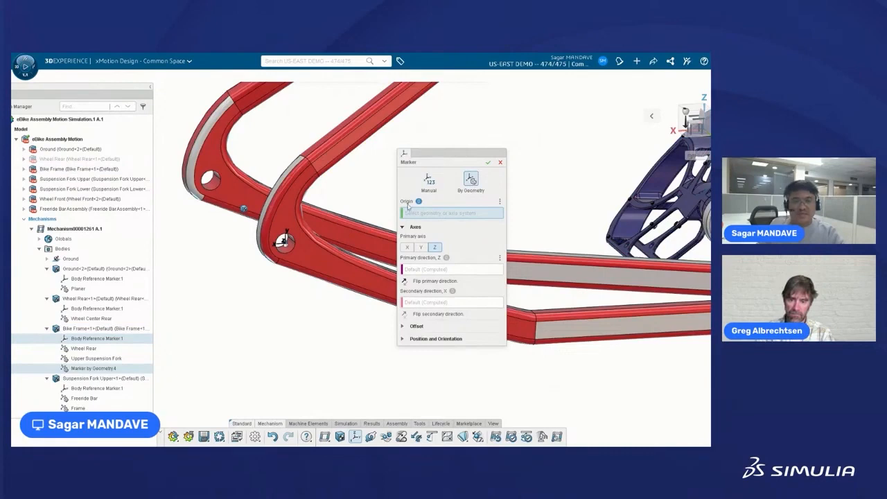
middle_click_drag(332, 319, 319, 324)
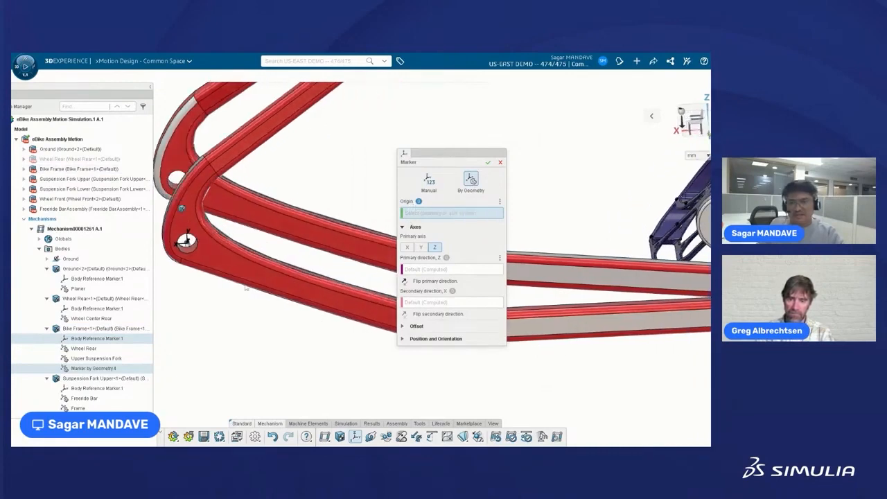
scroll(182, 242, "up", 5)
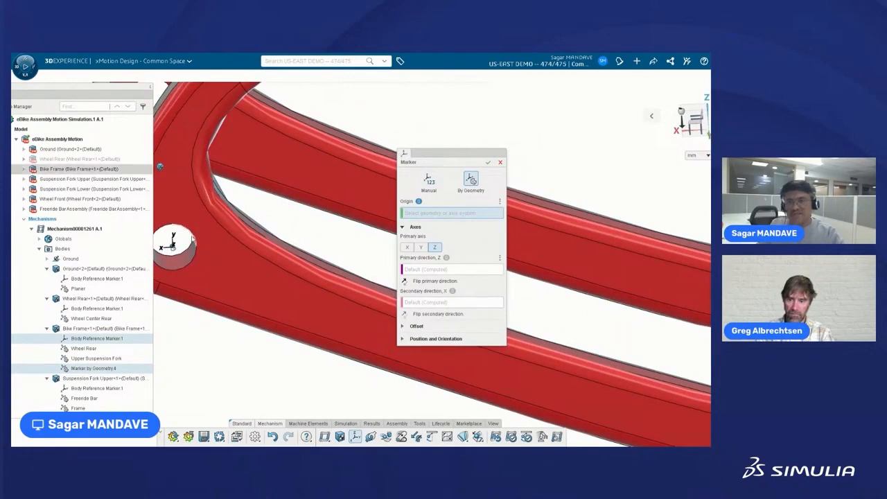
left_click(194, 239)
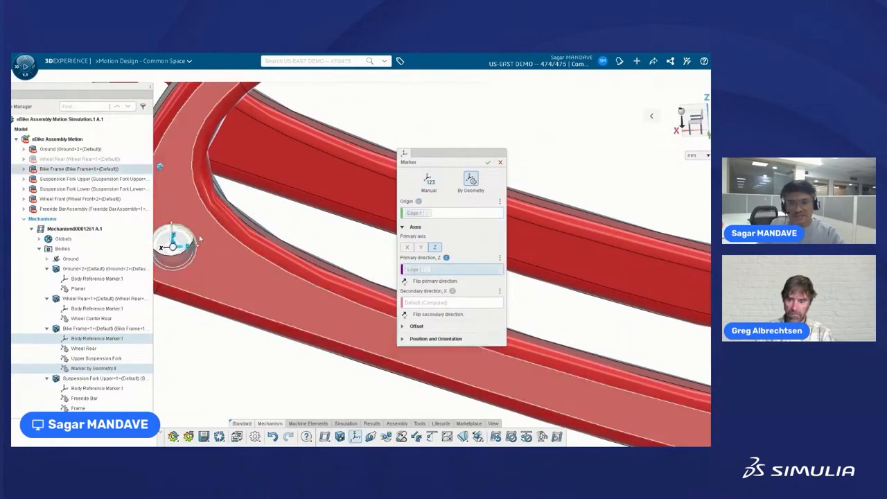
Face the pivot hole squarely and rotate the marker axes by about -11.84°.
scroll(216, 296, "down", 1)
scroll(216, 295, "down", 2)
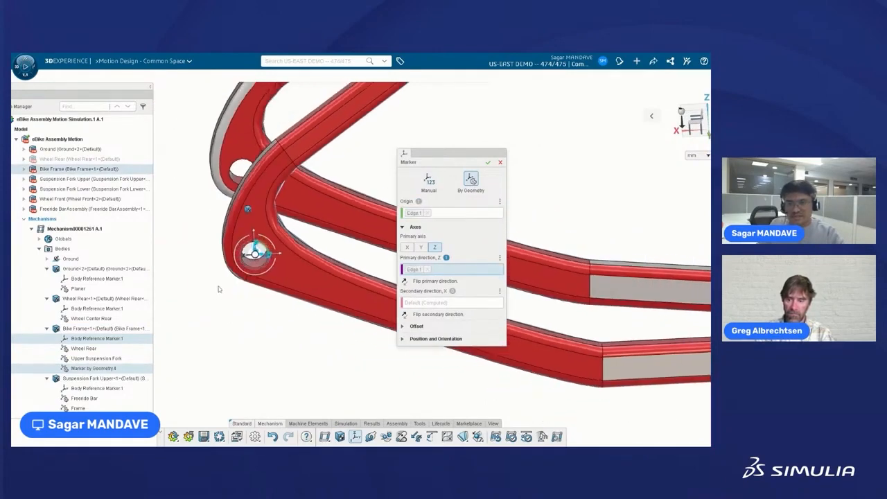
middle_click_drag(218, 290, 244, 295)
scroll(254, 262, "up", 3)
scroll(254, 262, "up", 5)
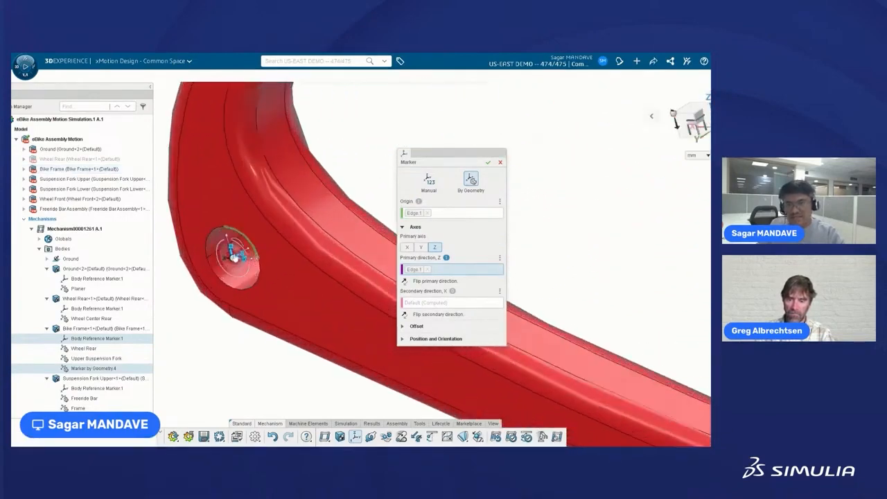
middle_click_drag(220, 299, 238, 294)
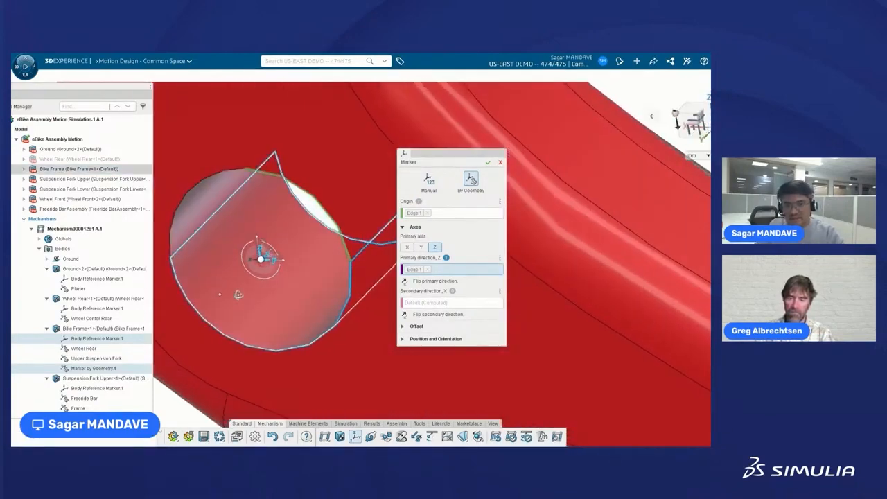
scroll(265, 275, "up", 2)
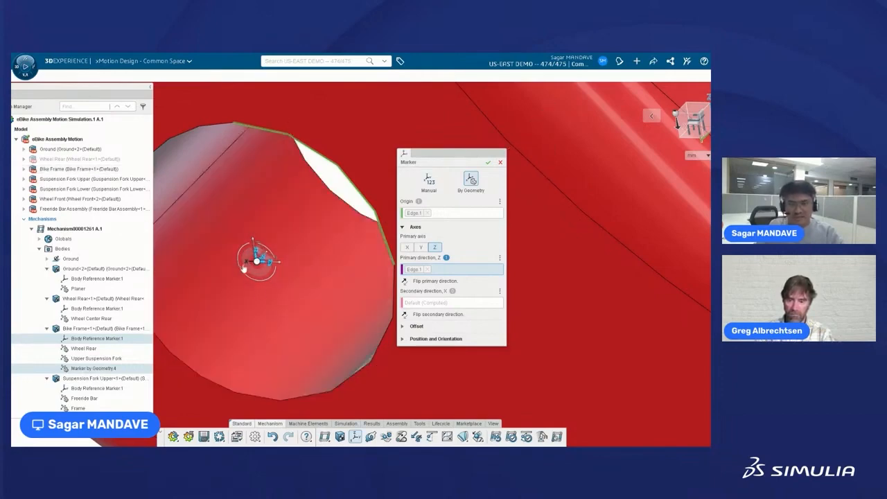
scroll(253, 250, "up", 2)
scroll(266, 261, "down", 1)
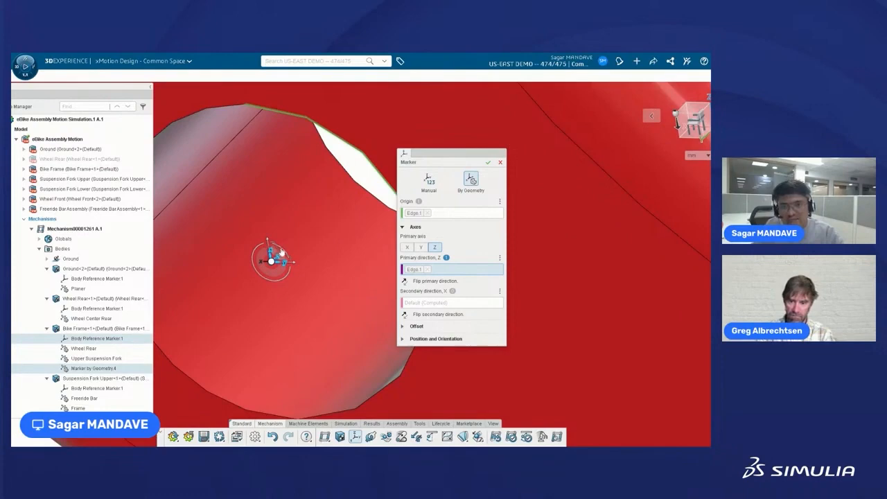
mouse_move(282, 252)
left_mouse_down()
mouse_move(292, 234)
mouse_move(279, 223)
mouse_move(237, 232)
left_mouse_up()
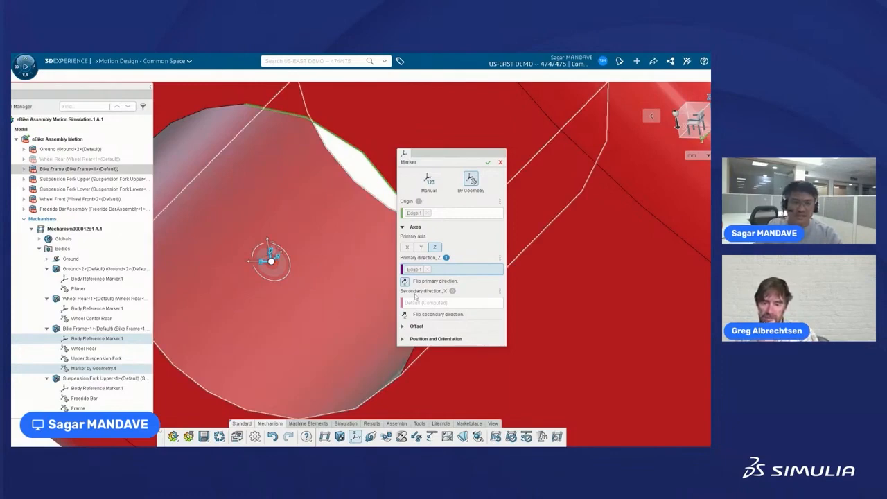
Create Marker by Geometry.4, review its definition without changes, and reselect it in the tree.
left_click(488, 163)
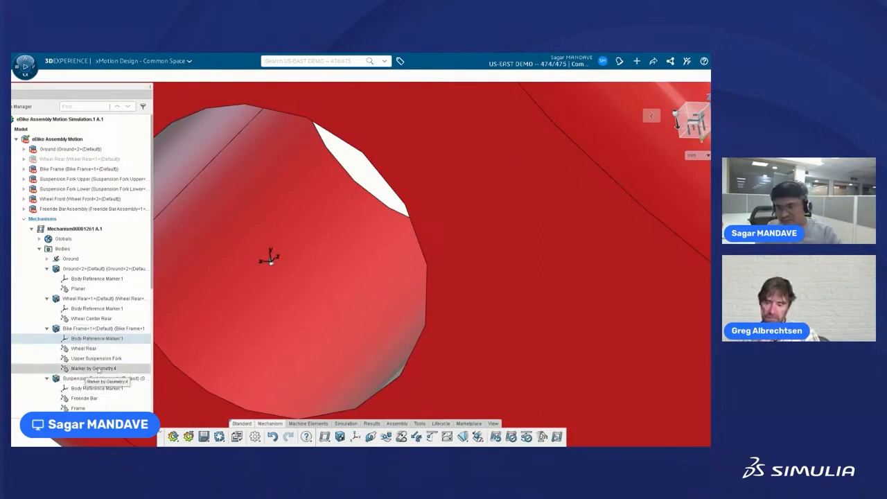
left_click(99, 369)
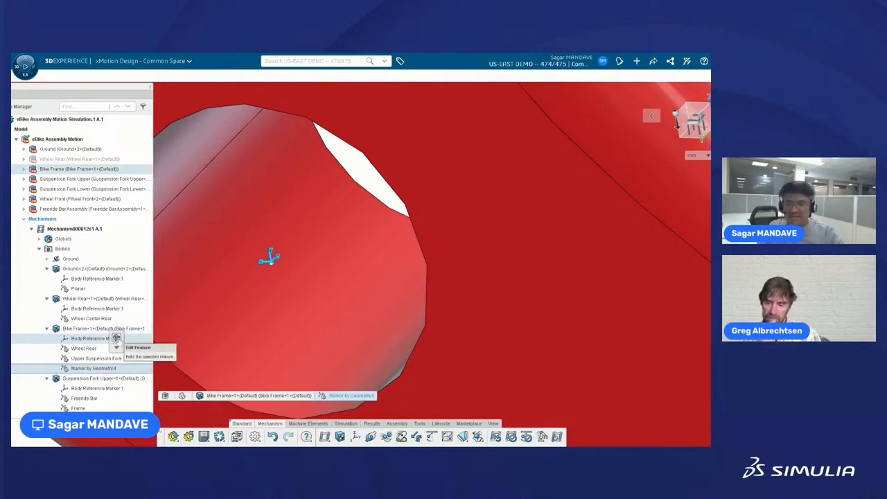
left_click(116, 337)
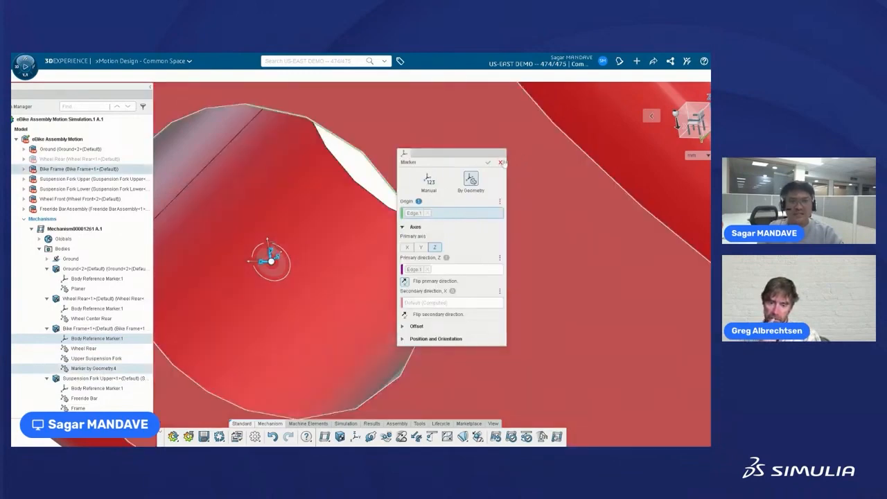
left_click(500, 162)
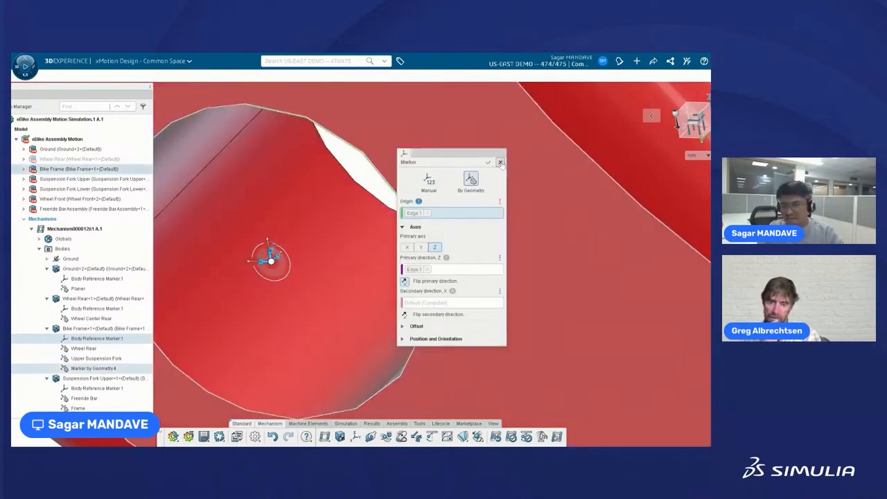
left_click(88, 374)
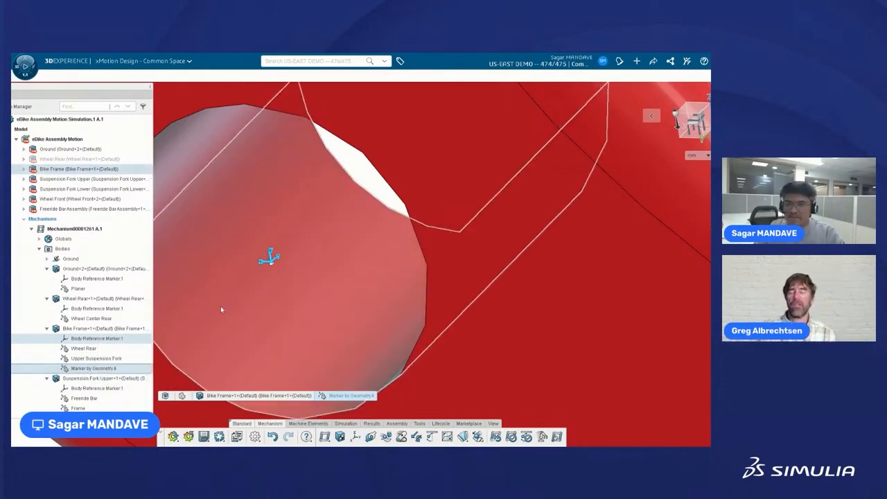
middle_click_drag(220, 306, 239, 297)
scroll(302, 190, "down", 5)
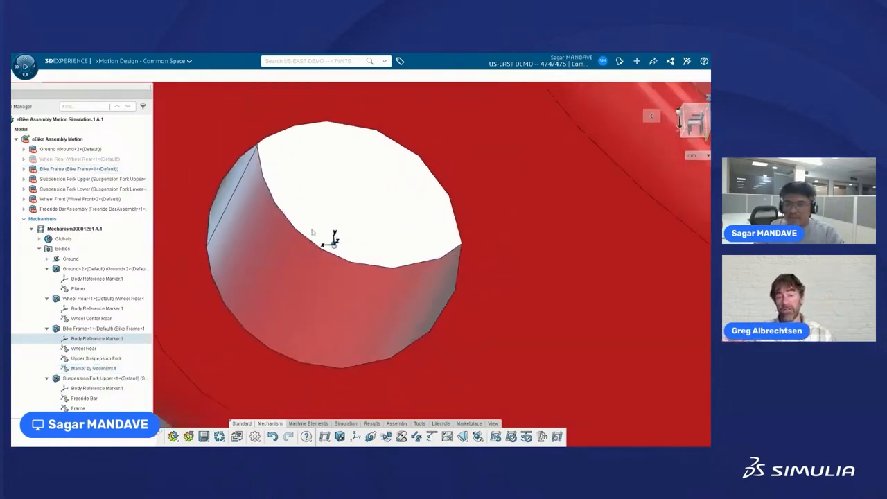
scroll(344, 251, "down", 4)
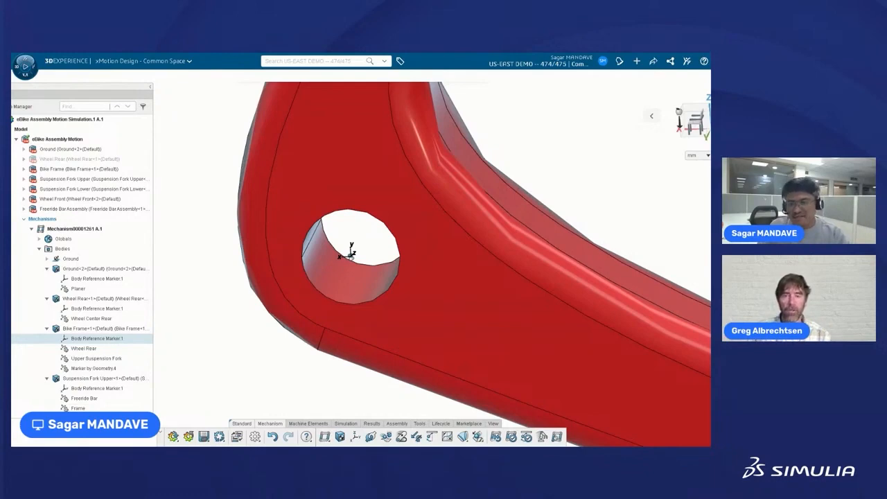
Start renaming Marker by Geometry.4, then abandon the rename and clear the selection.
left_click(97, 369)
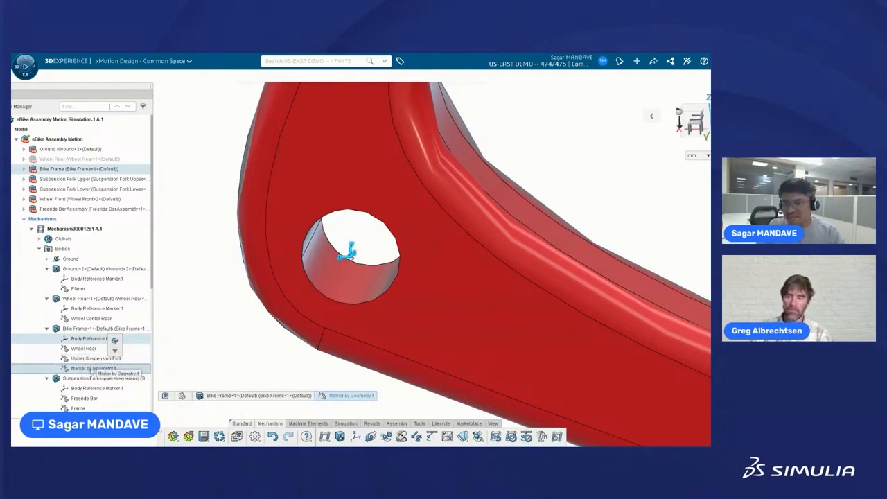
left_click(91, 369)
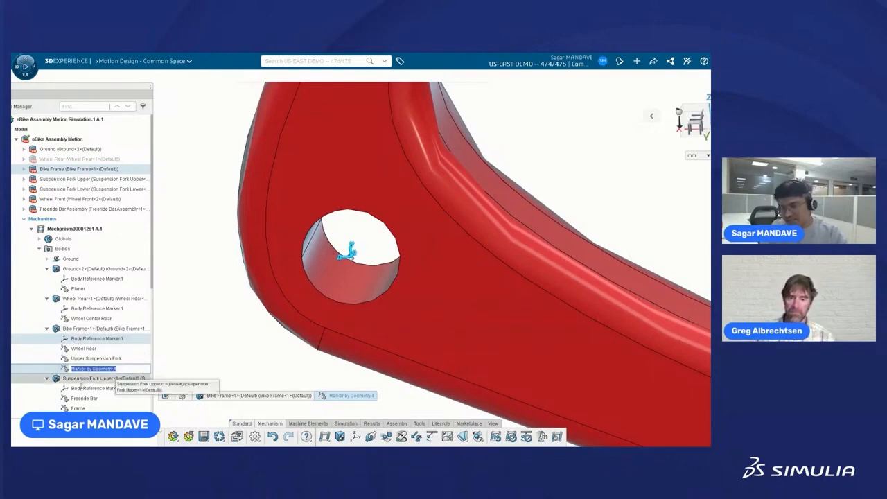
scroll(111, 374, "down", 2)
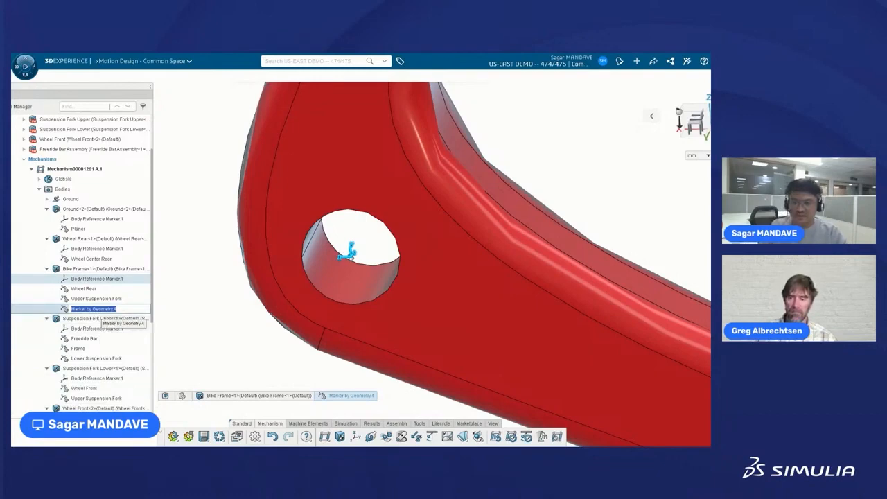
left_click(174, 321)
scroll(141, 321, "up", 2)
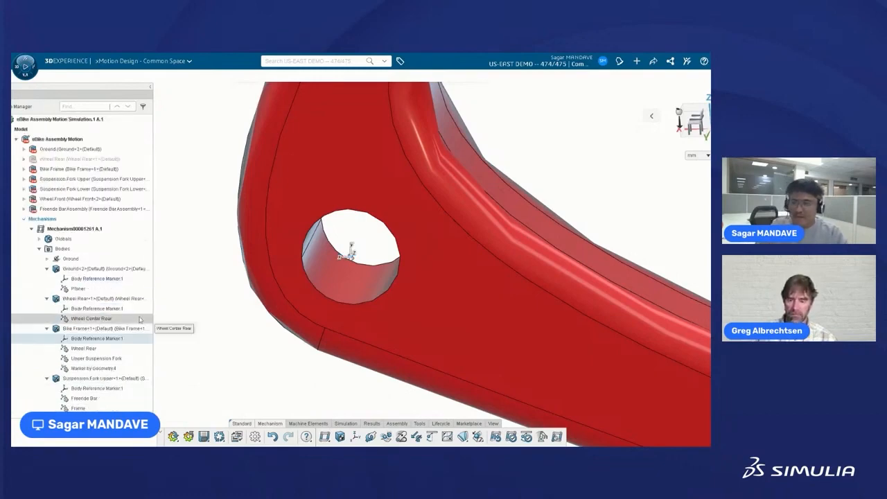
Delete Marker by Geometry.4 through the context toolbar's General flyout.
left_click(93, 367)
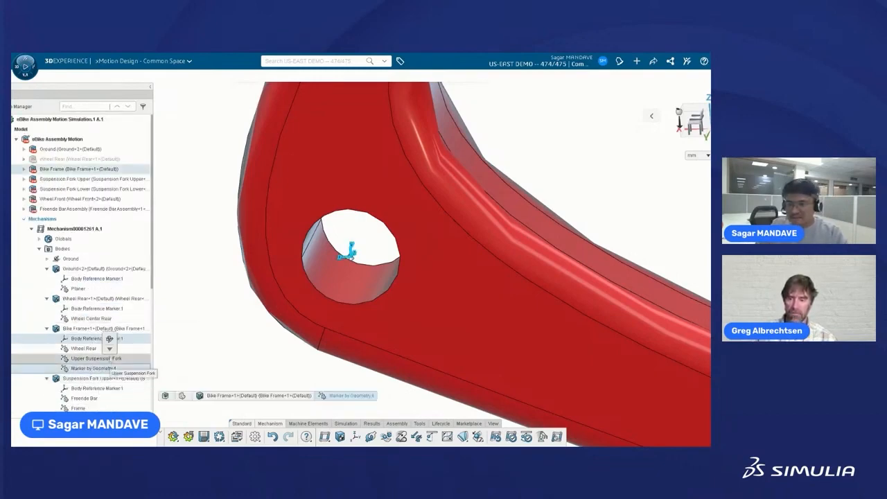
left_click(109, 348)
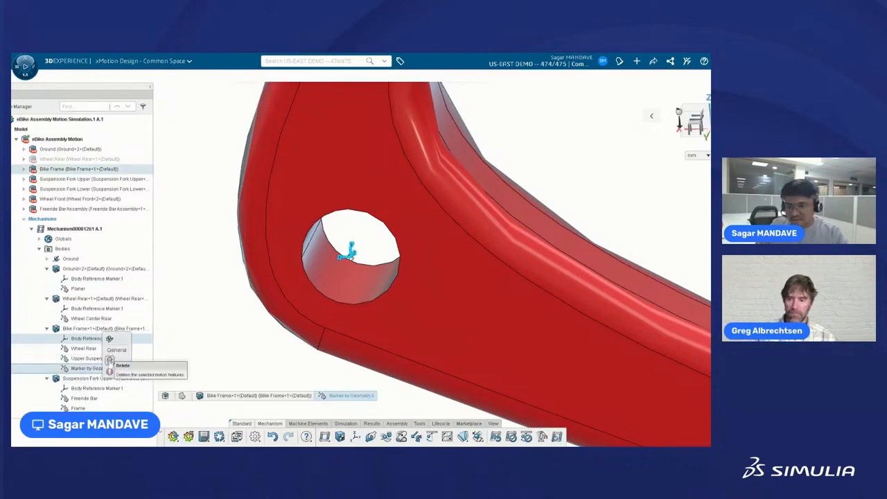
left_click(109, 361)
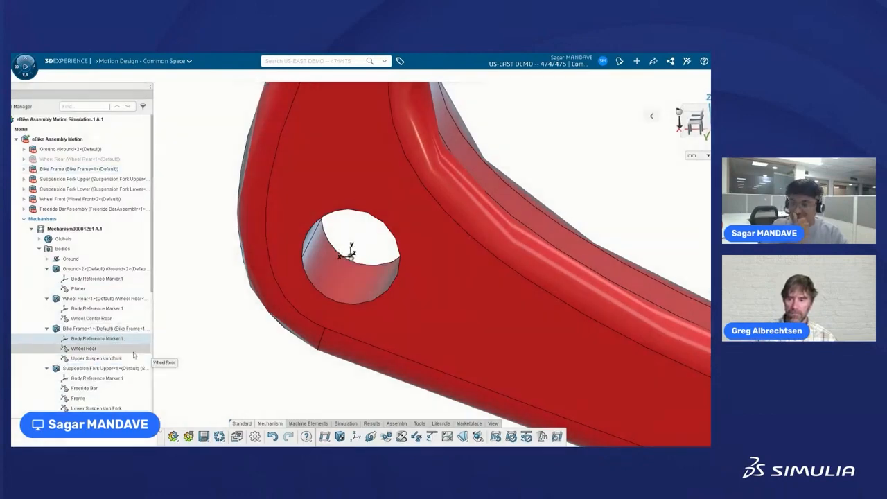
Collapse Bodies, zoom out and show the hidden rear wheel again.
left_click(39, 250)
scroll(496, 224, "down", 4)
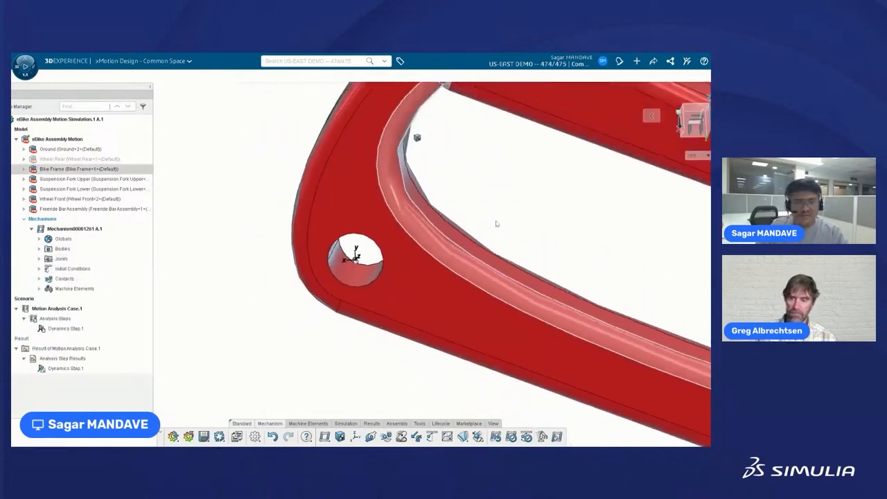
scroll(496, 224, "down", 8)
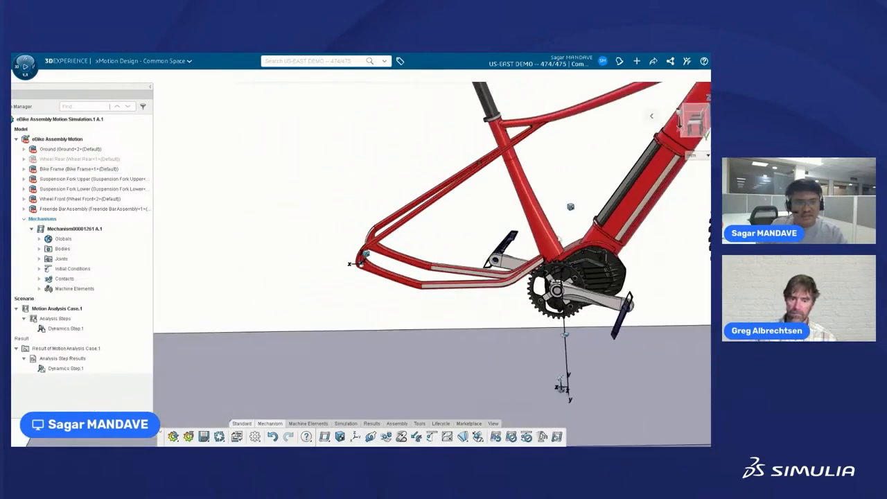
scroll(361, 257, "down", 5)
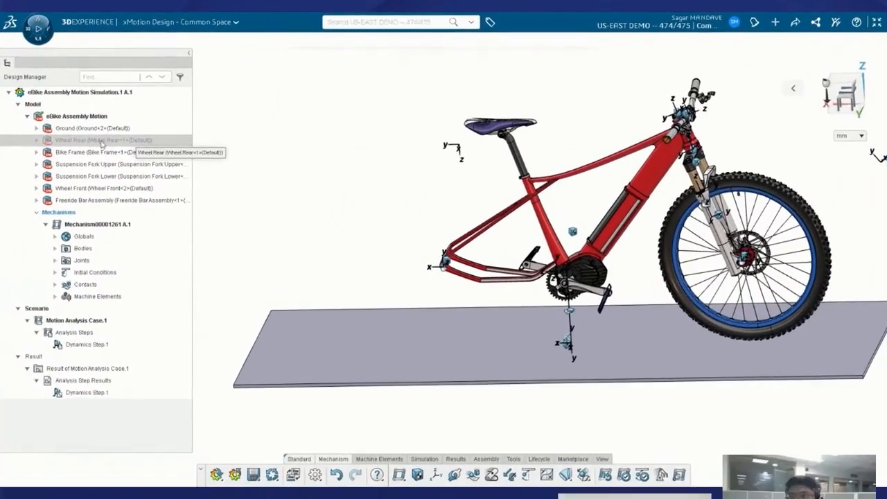
left_click(98, 158)
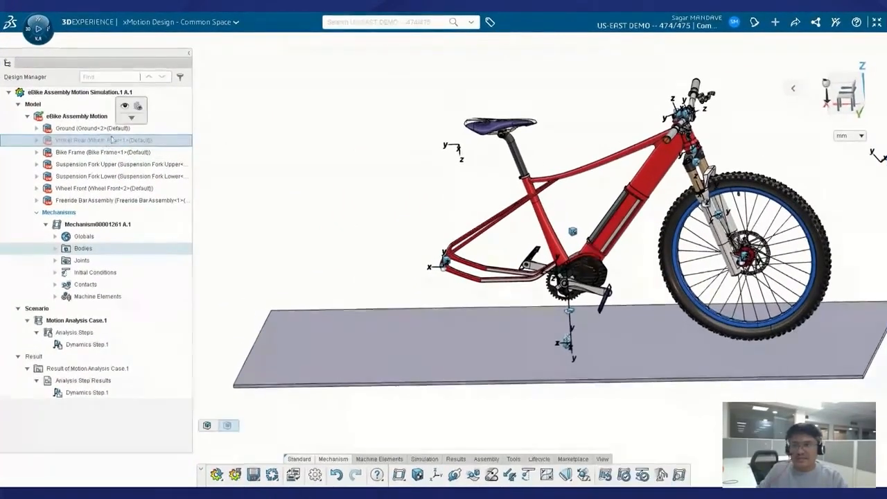
left_click(124, 106)
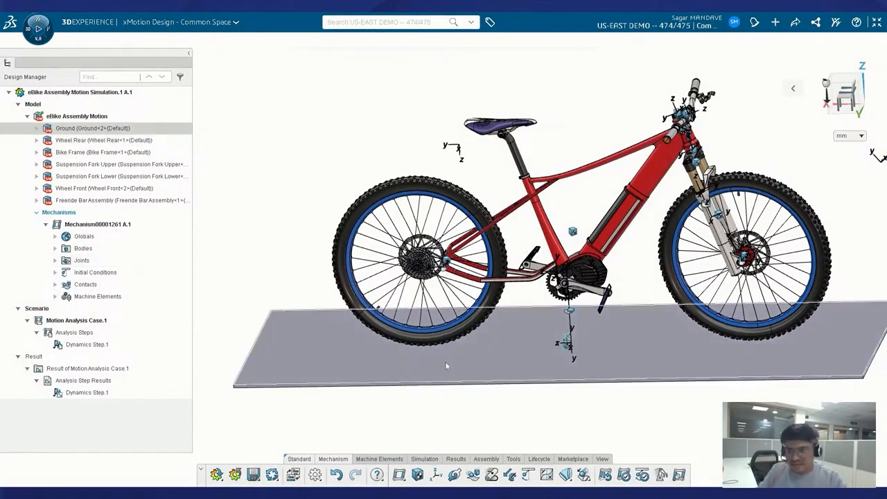
Expand Joints to list Fix.1, Revolute.2, Revolute.3, Rigid.4, Rigid.5, Prismatic.7 and Planar.8.
scroll(439, 392, "up", 1)
scroll(438, 393, "down", 2)
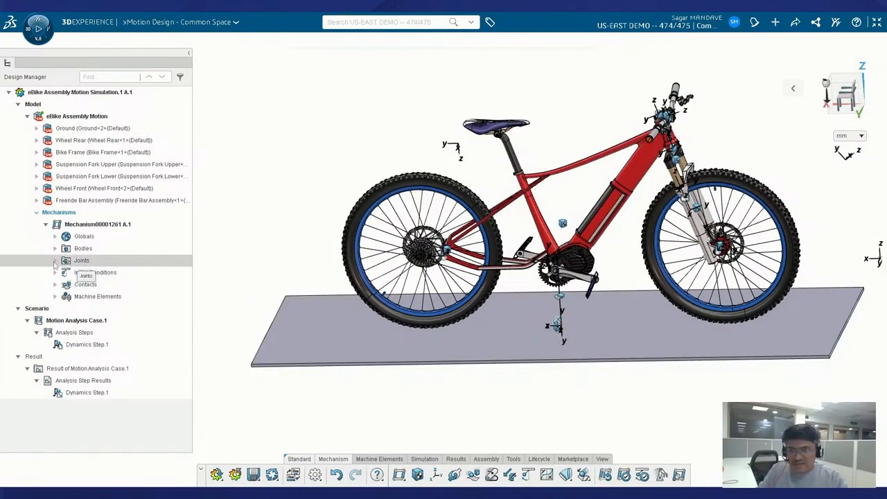
left_click(56, 261)
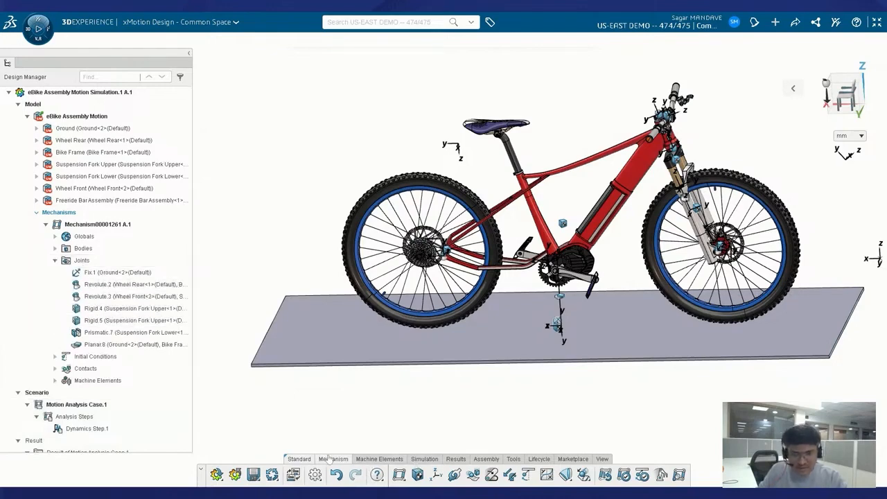
Begin a Fix joint, cancel that first attempt, and start a new joint definition.
left_click(454, 475)
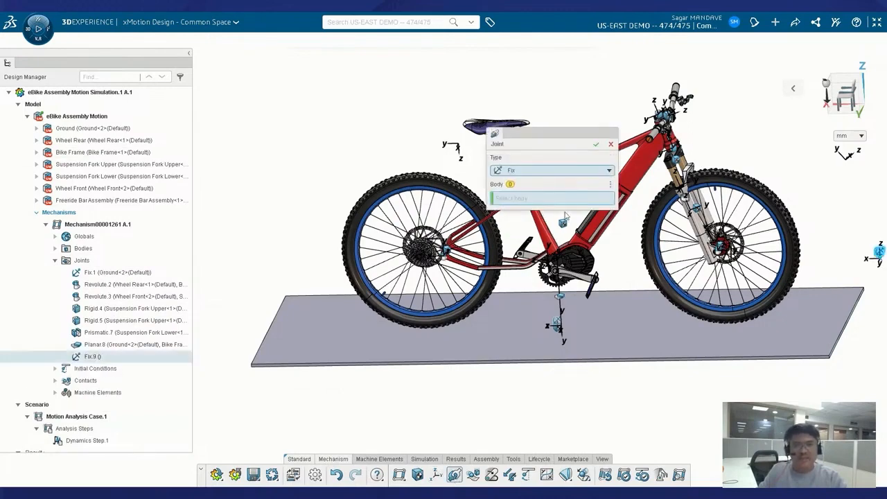
left_click_drag(544, 138, 680, 58)
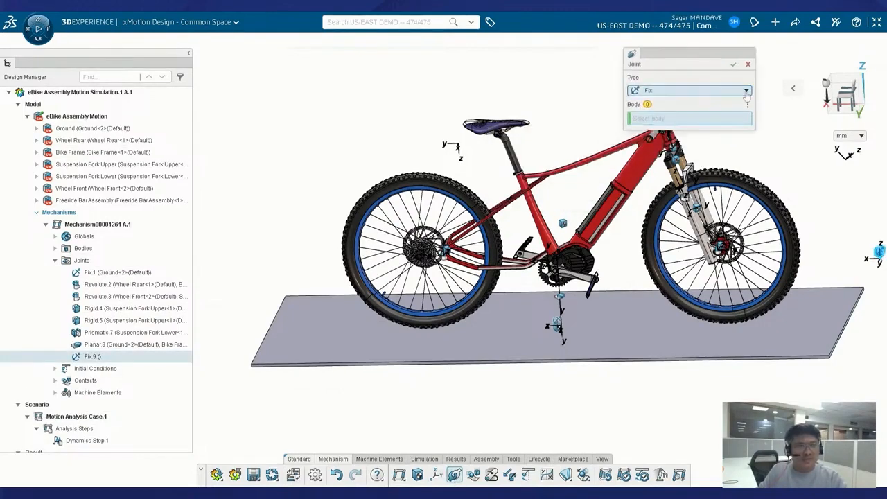
left_click(714, 91)
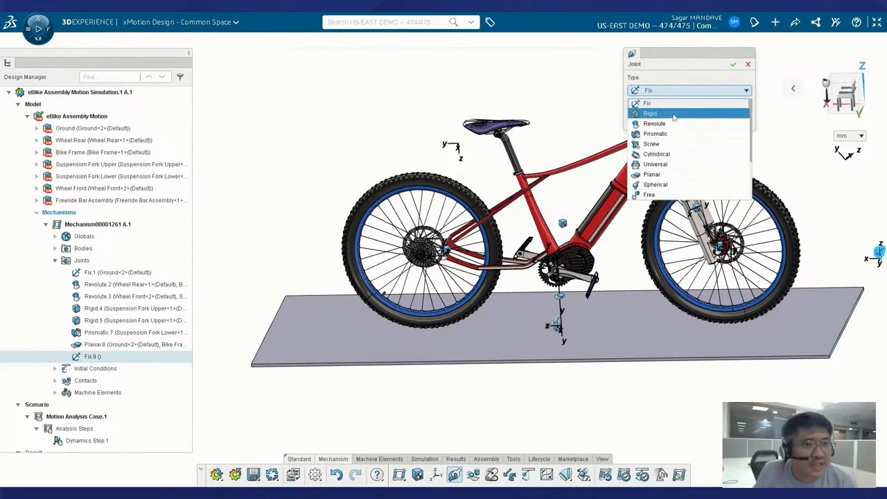
left_click(593, 115)
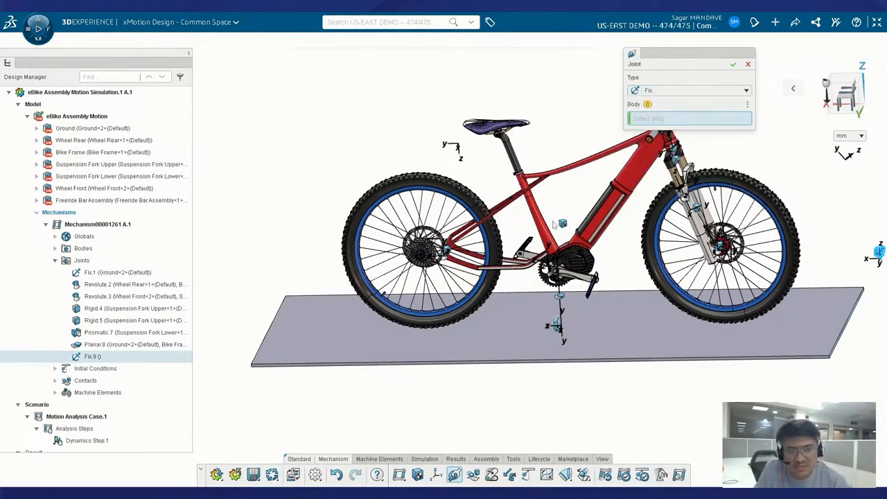
scroll(541, 323, "down", 1)
scroll(541, 324, "down", 2)
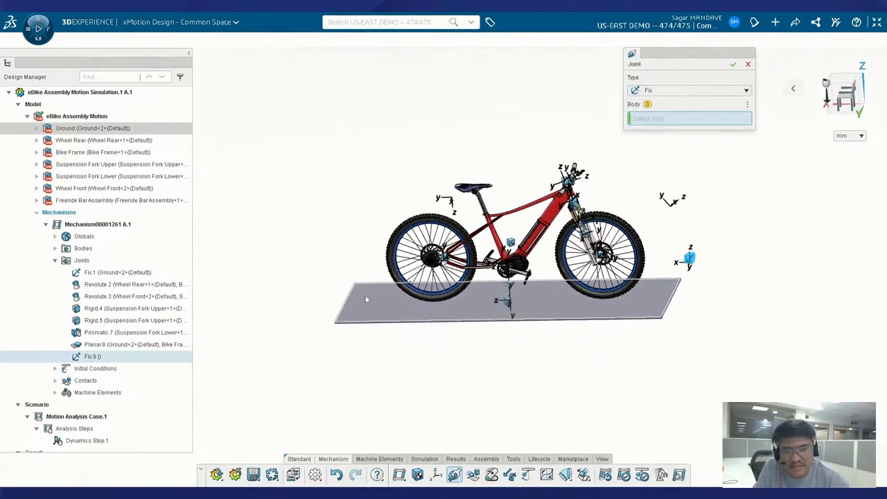
left_click(747, 64)
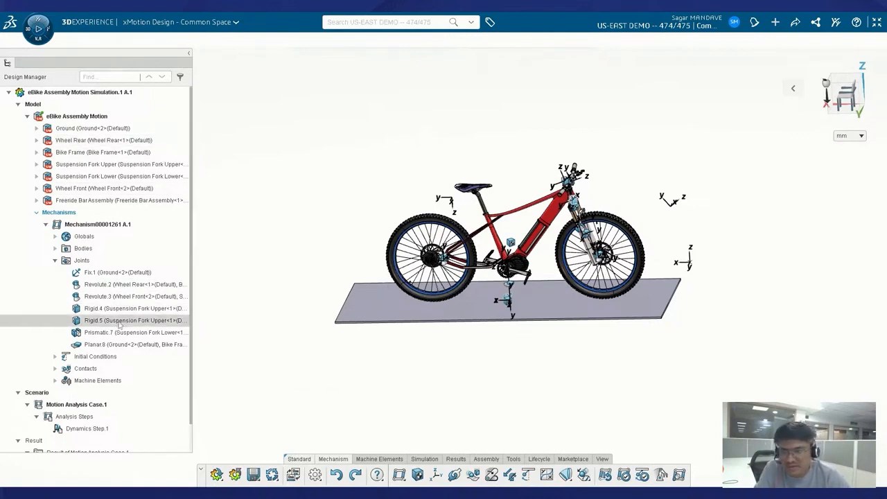
left_click(455, 479)
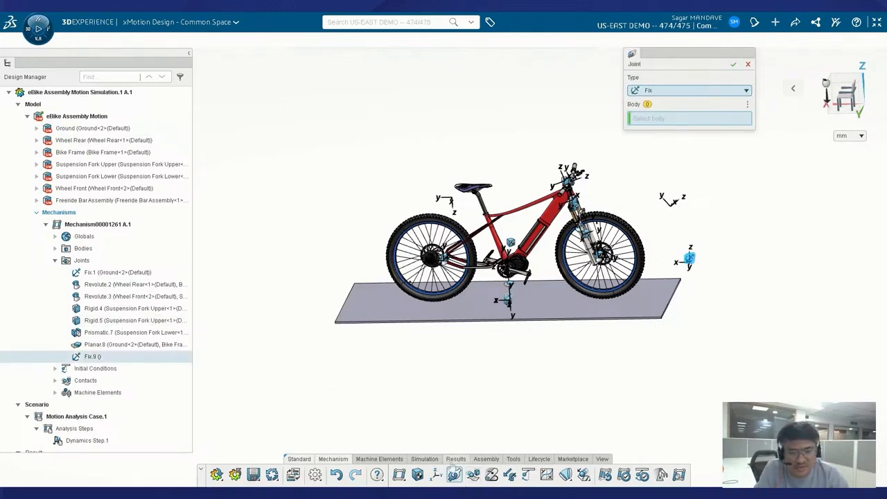
Try a Revolute joint from Wheel Center Rear to Wheel Rear, then cancel it uncreated.
left_click(696, 93)
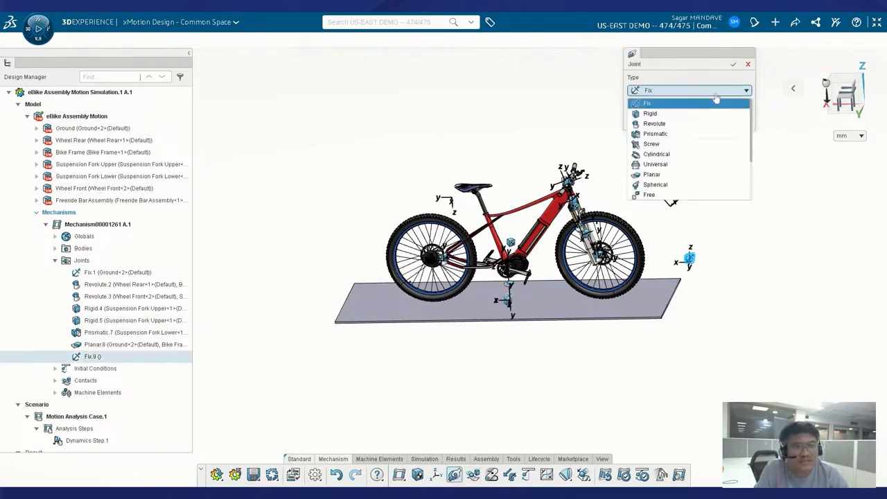
left_click(656, 124)
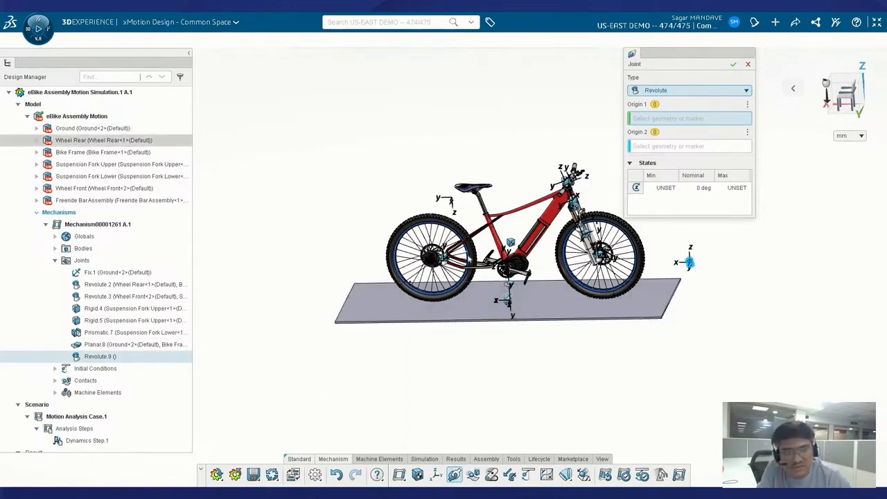
left_click(55, 249)
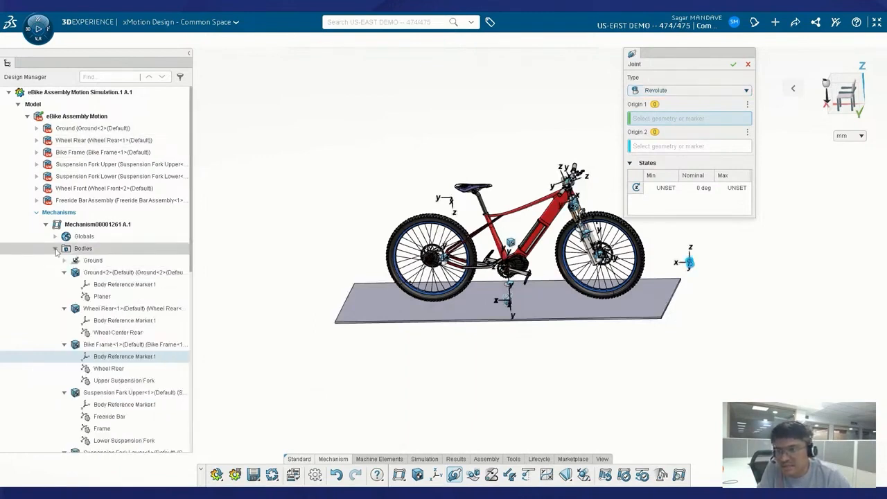
left_click(118, 333)
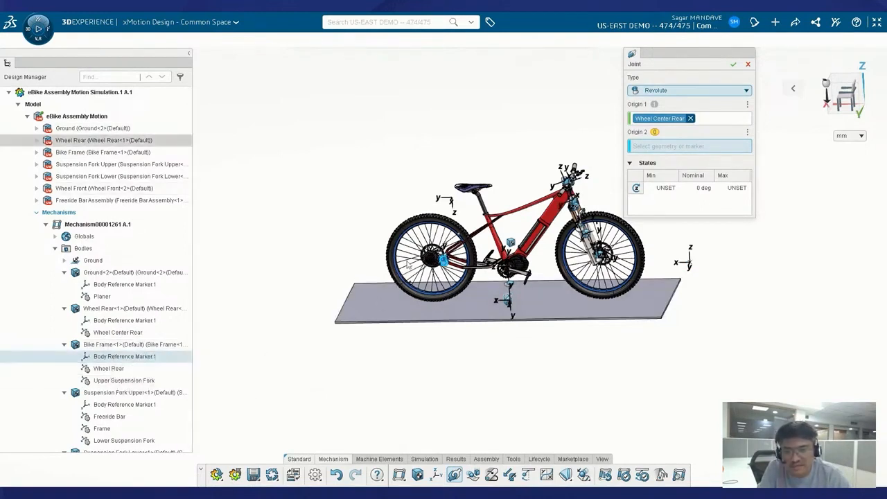
left_click(108, 369)
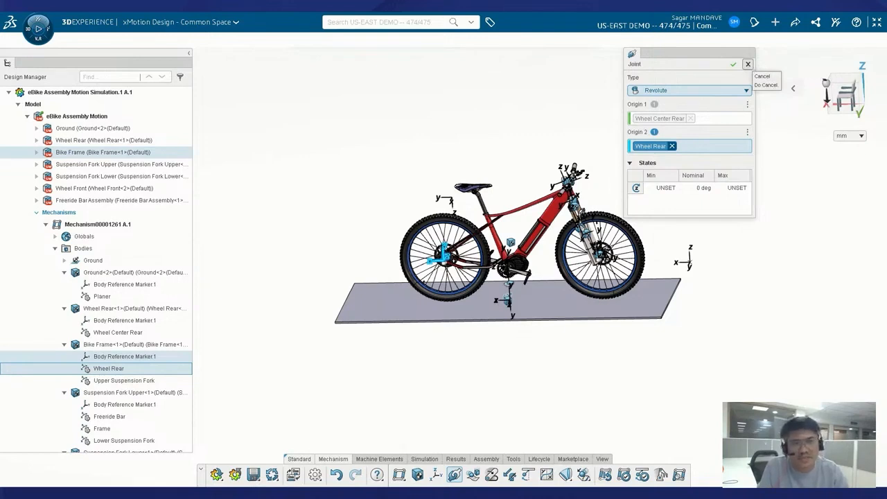
left_click(747, 64)
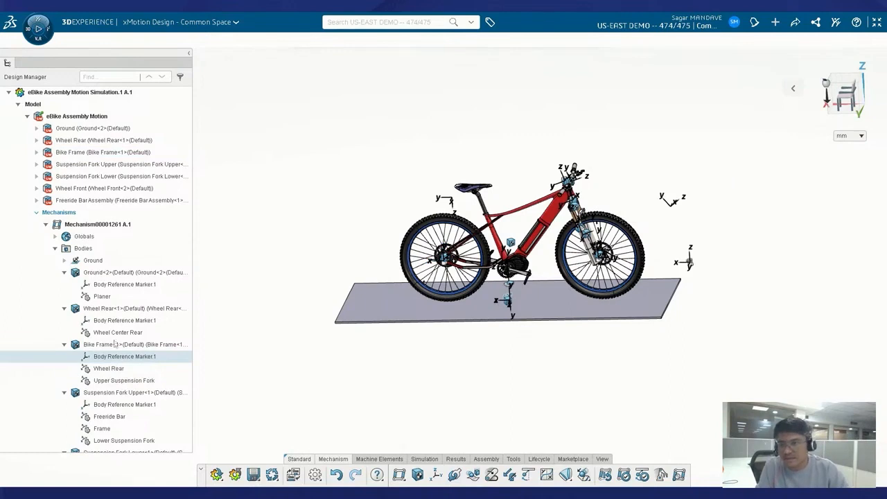
Collapse Bodies and Joints, show Initial Conditions, and start a new 3D Contact.
scroll(114, 326, "down", 2)
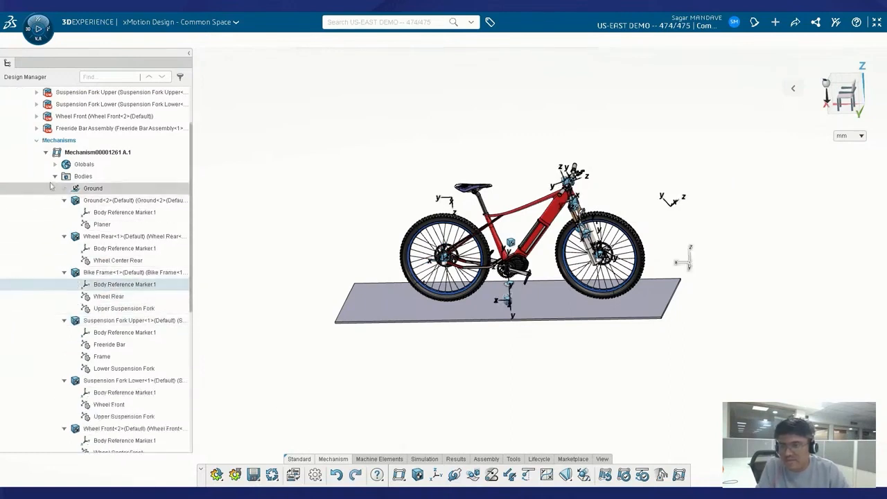
left_click(54, 218)
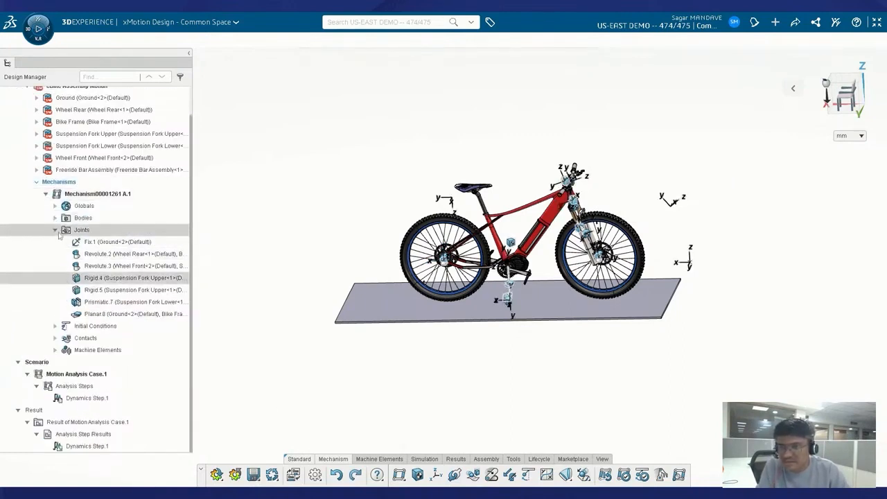
left_click(55, 229)
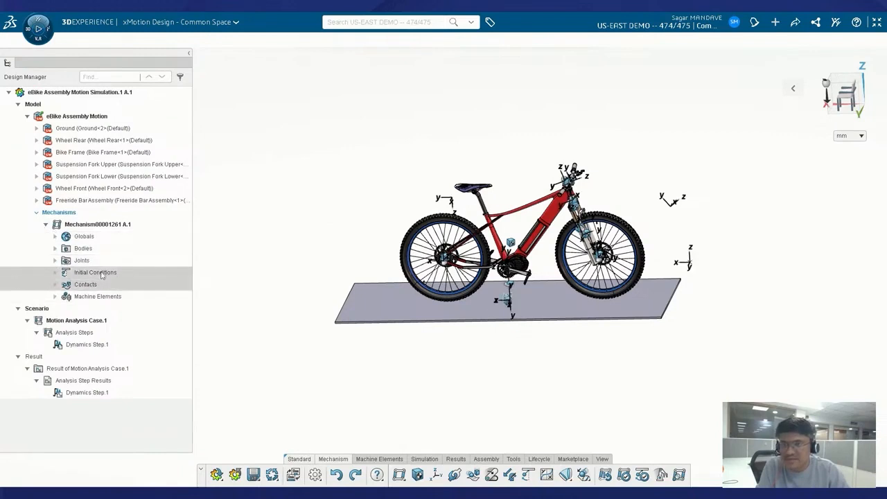
left_click(55, 273)
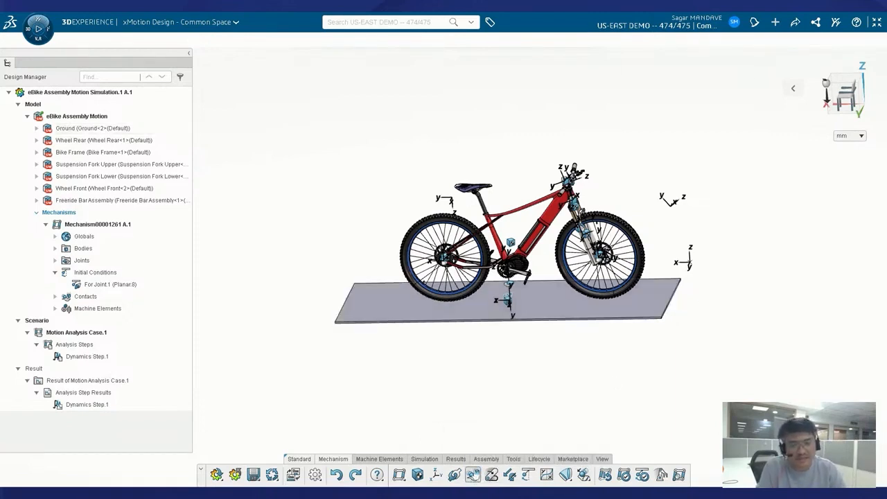
left_click(472, 475)
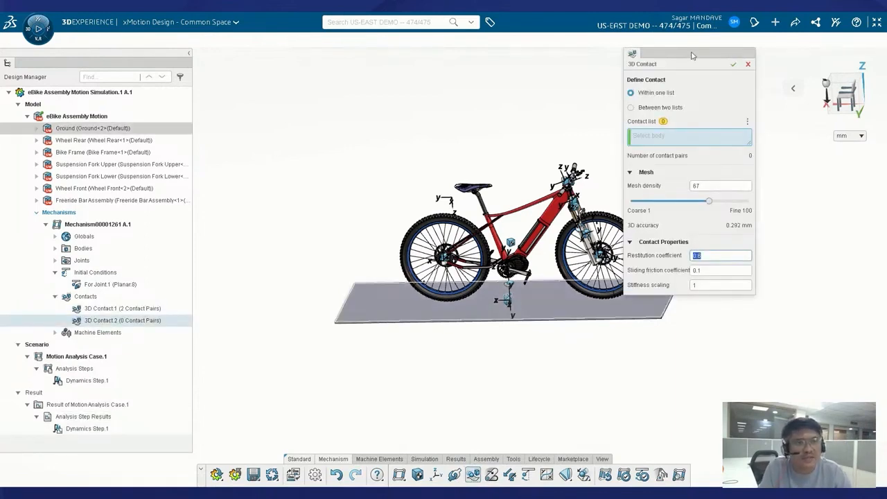
Move the 3D Contact panel off the front wheel, choose Between two lists, and expand Bodies.
left_click_drag(694, 56, 759, 87)
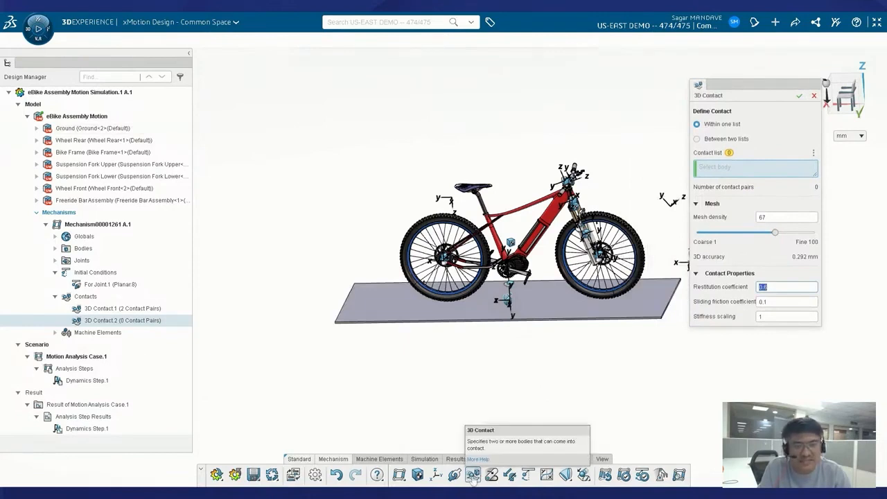
left_click(697, 140)
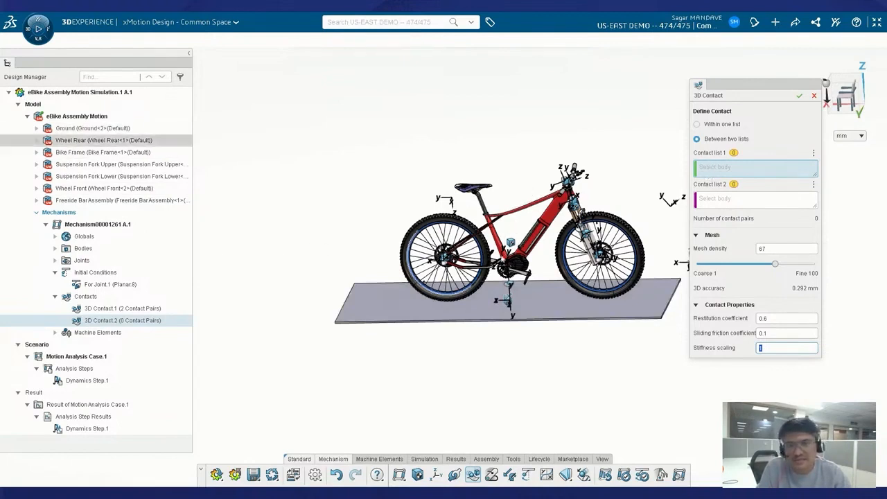
left_click(55, 247)
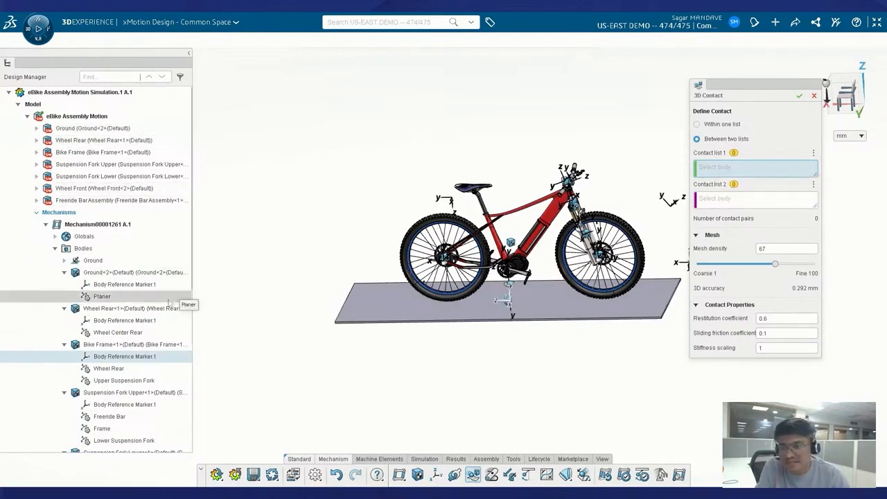
Put Wheel Rear and Wheel Front in Contact list 1 and Ground in Contact list 2.
left_click(97, 311)
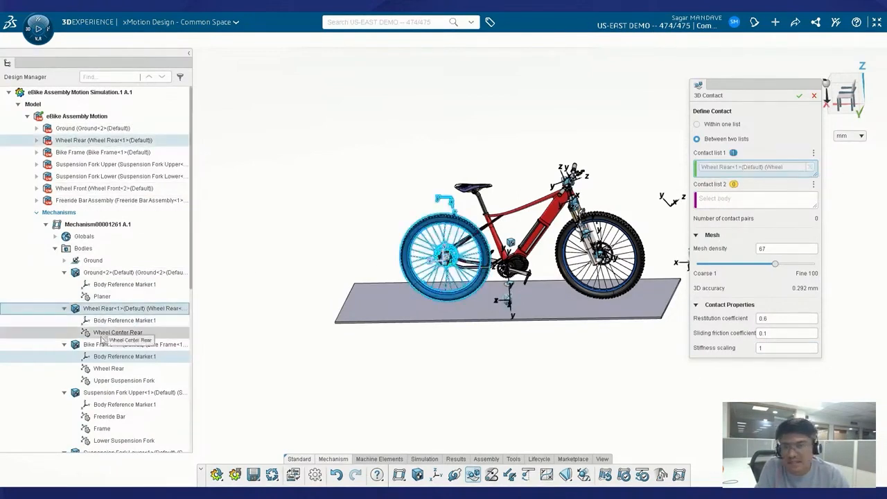
scroll(109, 413, "down", 3)
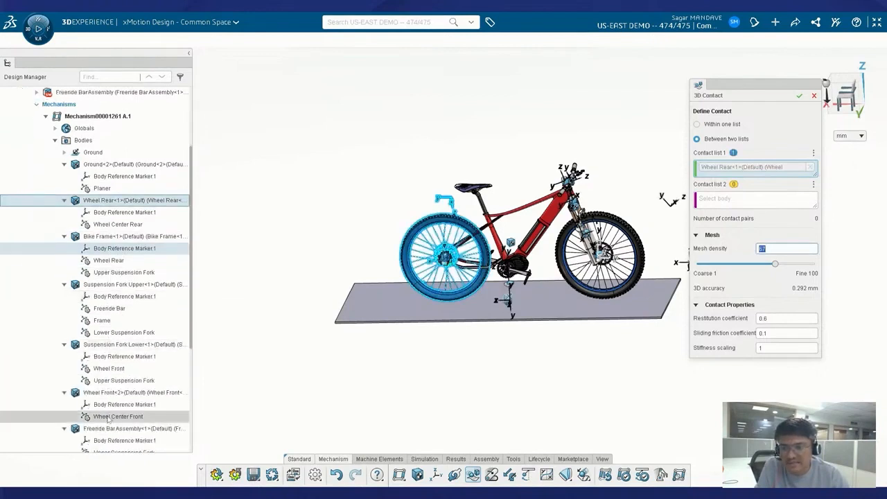
left_click(110, 394)
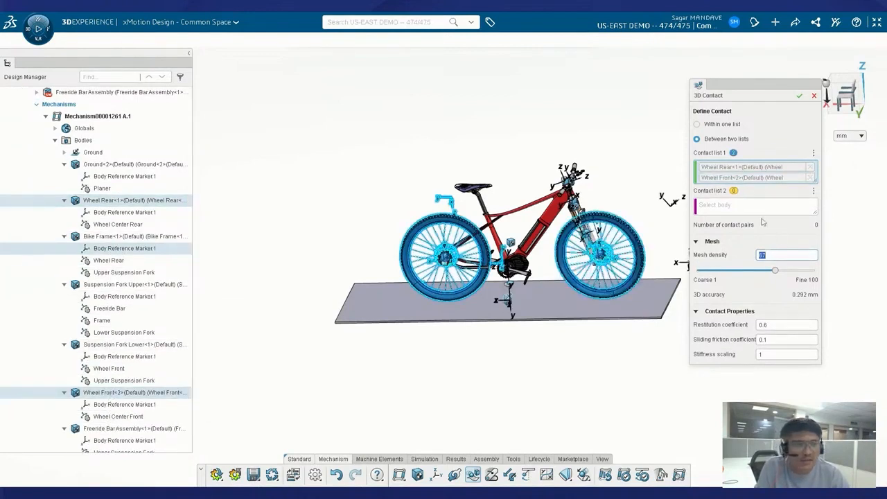
left_click(718, 206)
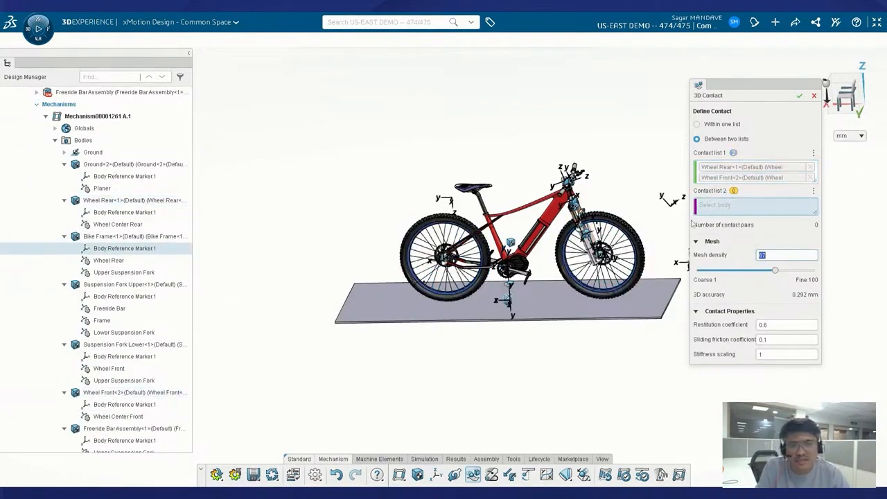
left_click(131, 164)
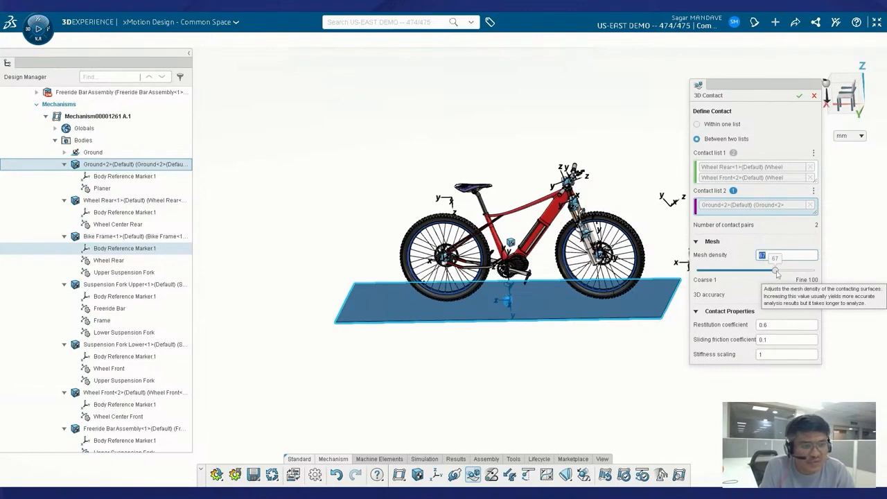
Lower the contact mesh density to 11, then discard the 3D contact definition.
left_click_drag(776, 273, 748, 273)
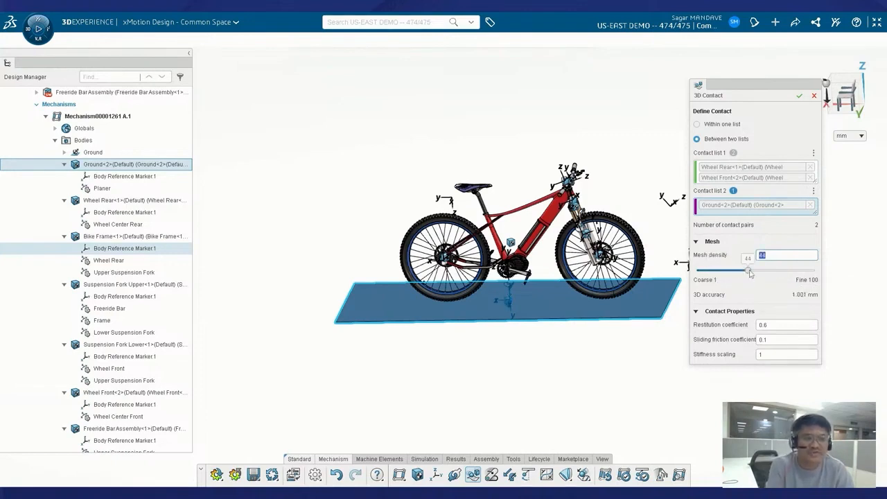
left_click_drag(749, 274, 744, 273)
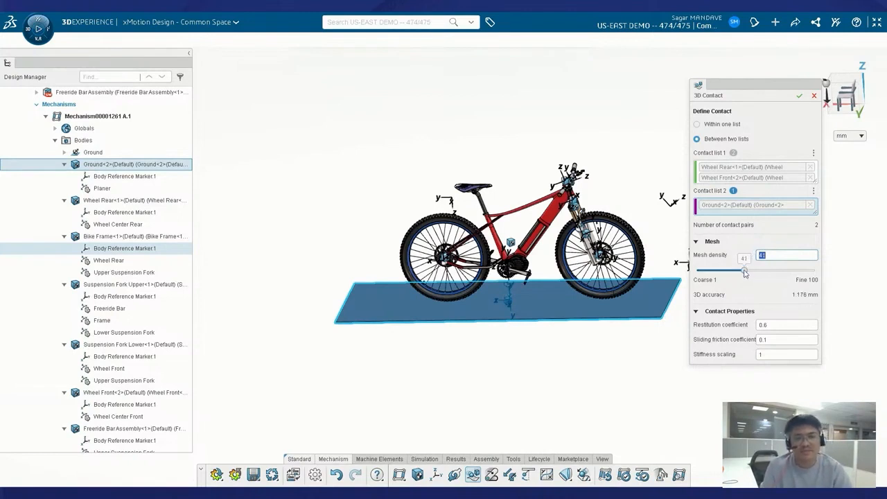
left_click_drag(744, 270, 709, 271)
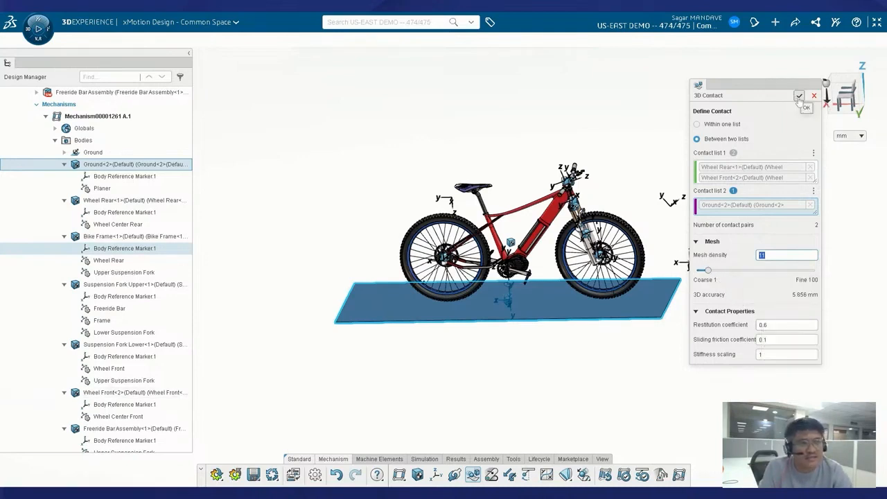
left_click(644, 157)
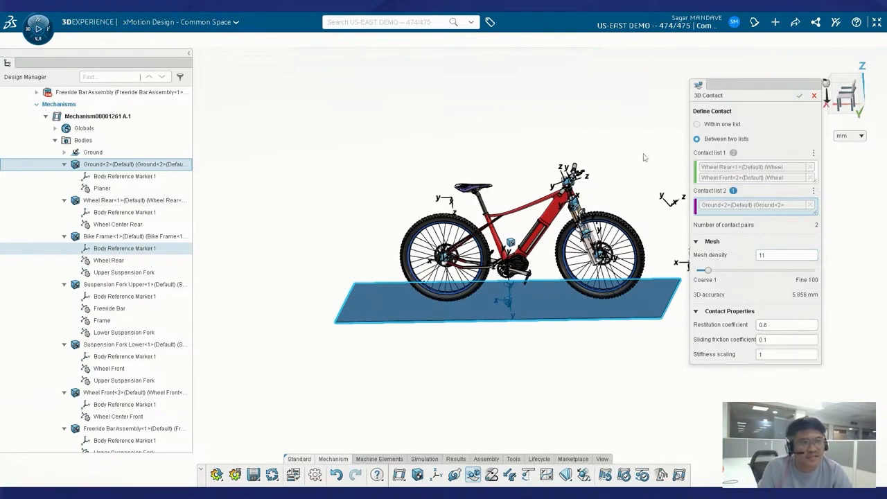
left_click(800, 95)
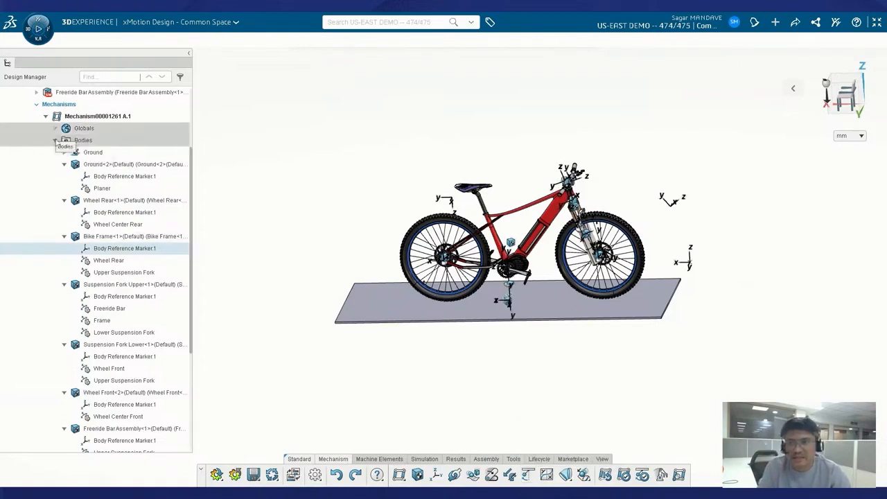
Collapse the Bodies branch in the Design Manager tree.
left_click(55, 140)
Confirm For Joint.1 (Planar.8) keeps y position 1000 mm, then zoom in on the eBike.
double_click(92, 287)
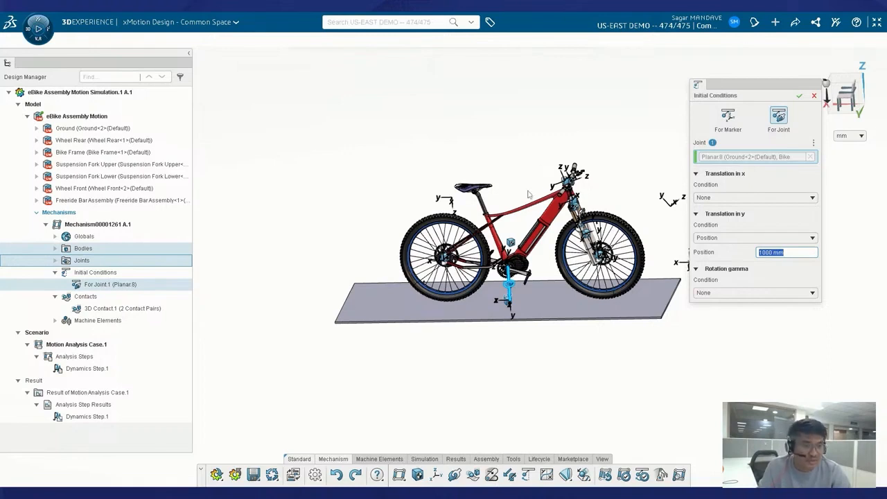
left_click(802, 98)
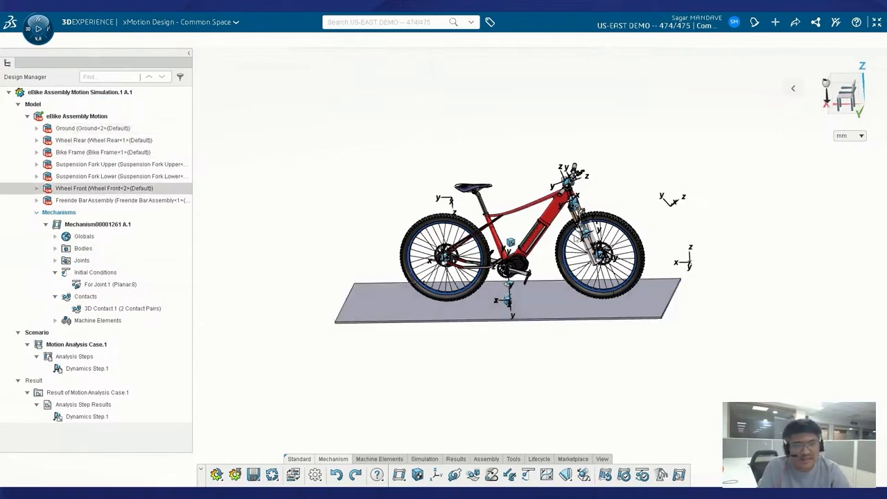
middle_click_drag(666, 309, 678, 346)
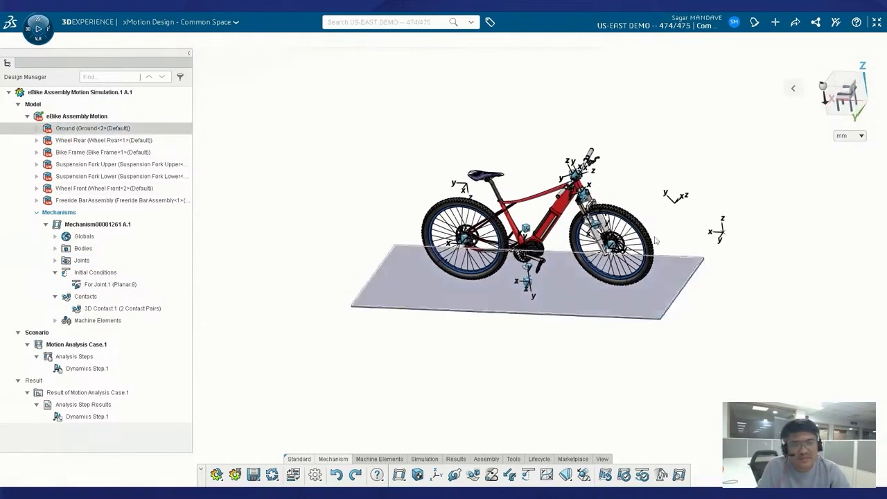
scroll(622, 187, "up", 5)
scroll(620, 189, "up", 2)
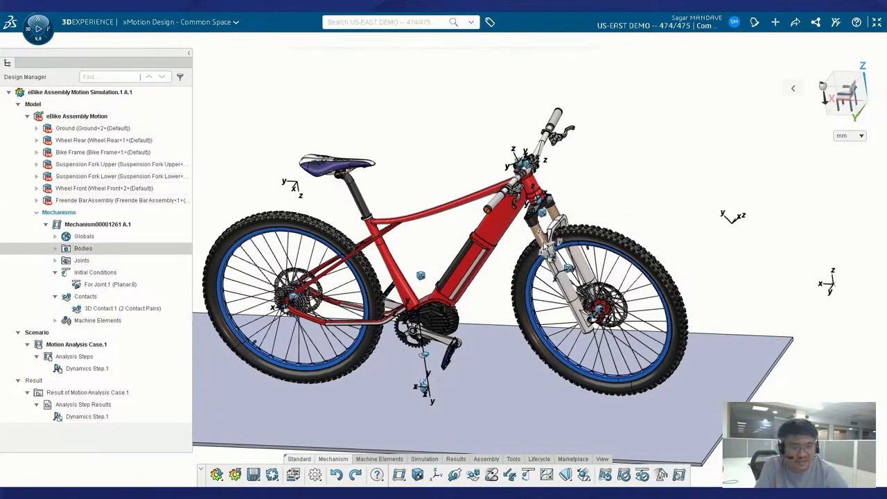
Open Cylindrical Bushing.1 under Machine Elements and list its Damping definition options.
left_click(55, 321)
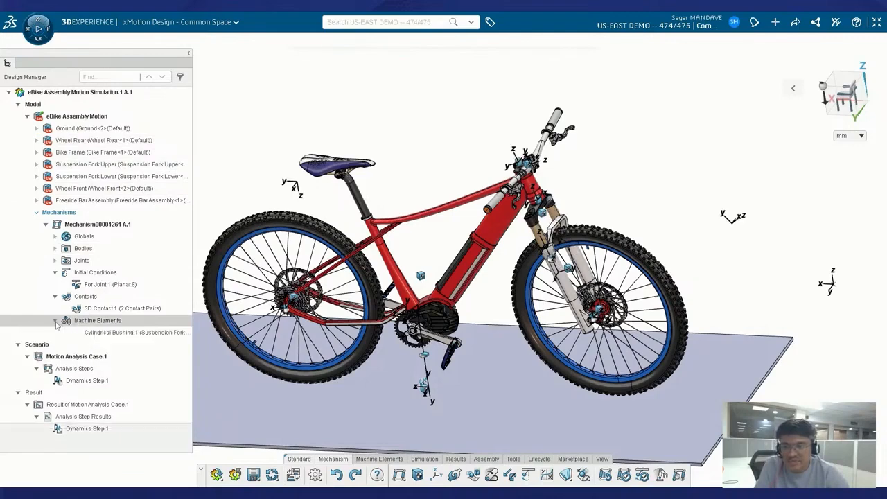
double_click(117, 334)
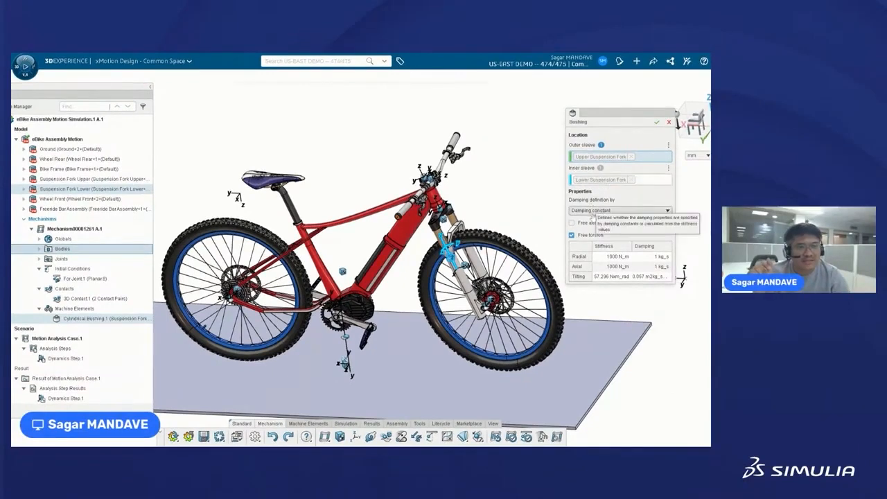
left_click(616, 213)
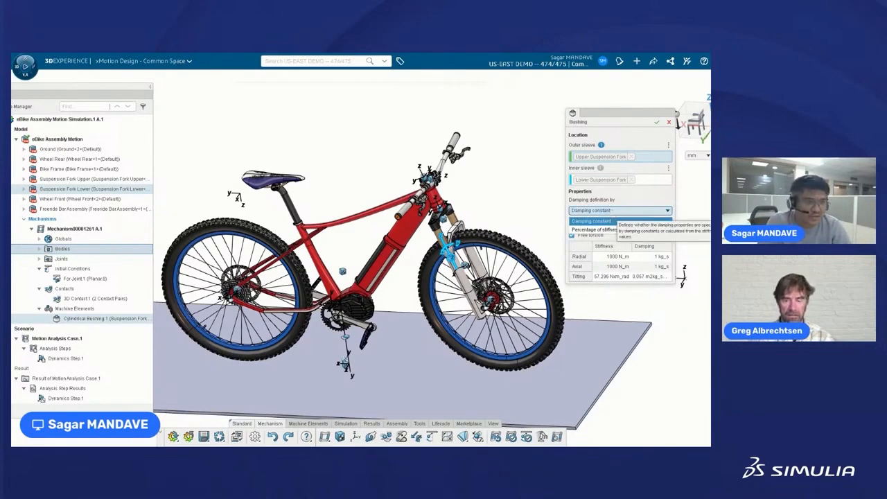
Keep constant damping, uncheck Free torsion, and cancel the Cylindrical Bushing.1 edit.
left_click(613, 214)
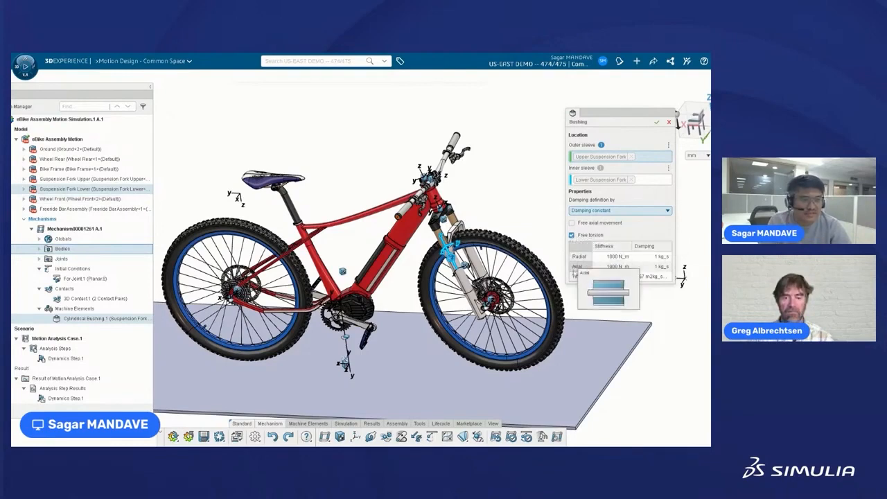
left_click(571, 235)
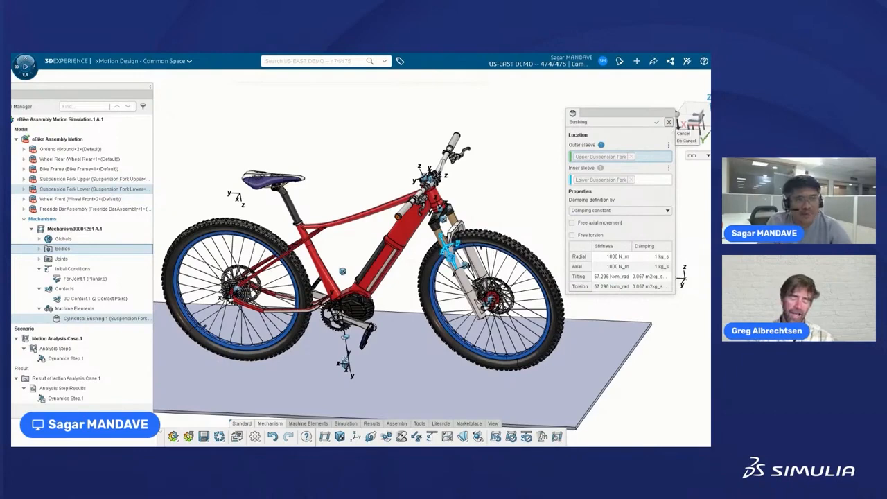
left_click(668, 122)
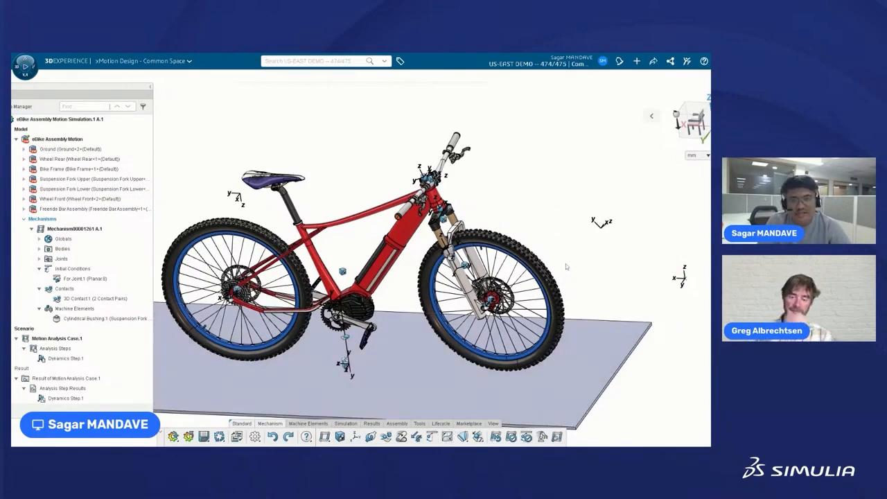
Switch the action bar to the Machine Elements section.
scroll(391, 289, "down", 2)
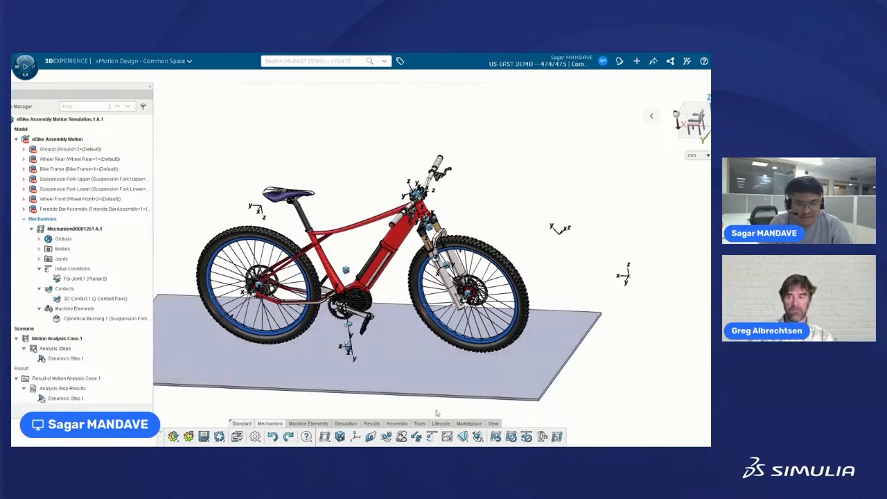
left_click(302, 424)
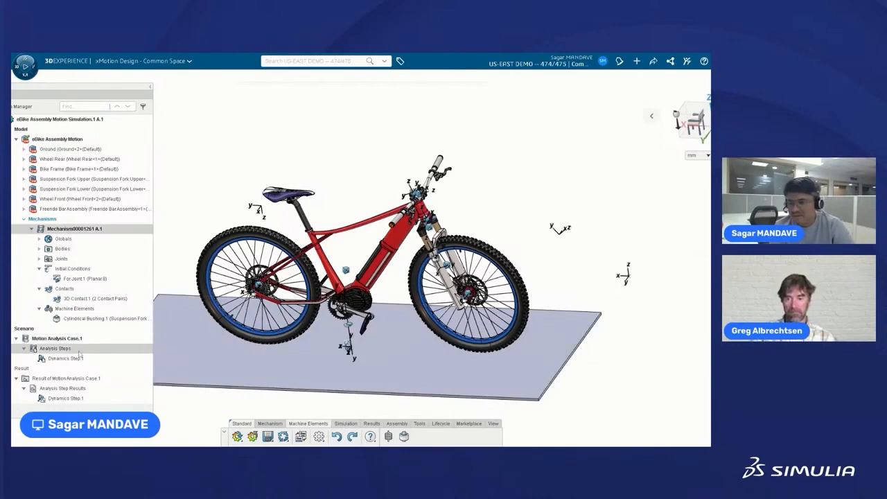
Switch the action bar to the Simulation section.
left_click(345, 423)
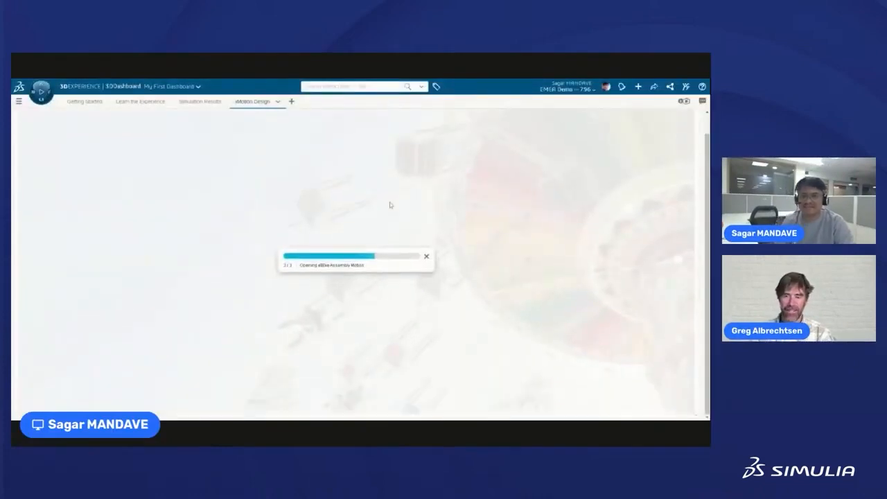
Open the related eBike motion simulation so Motion Analysis Case.1 (3 s) and its results load.
left_click(366, 279)
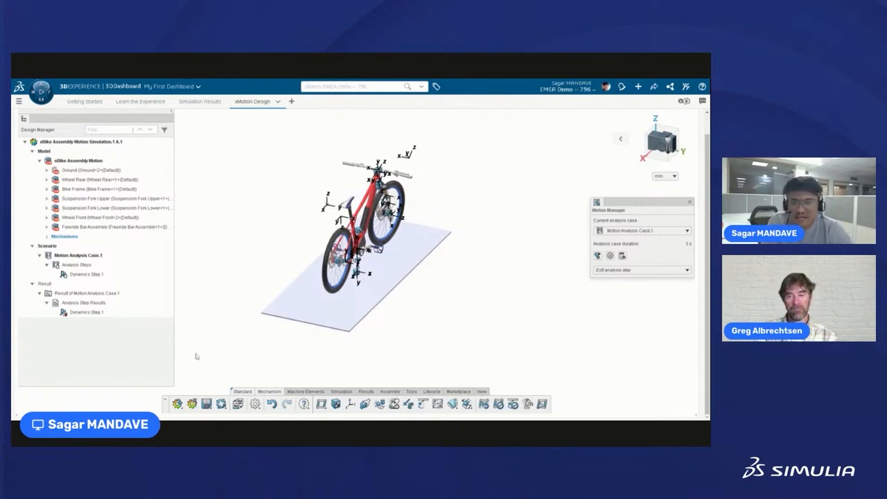
Orient the eBike to a straight side view.
middle_click_drag(241, 340, 226, 333)
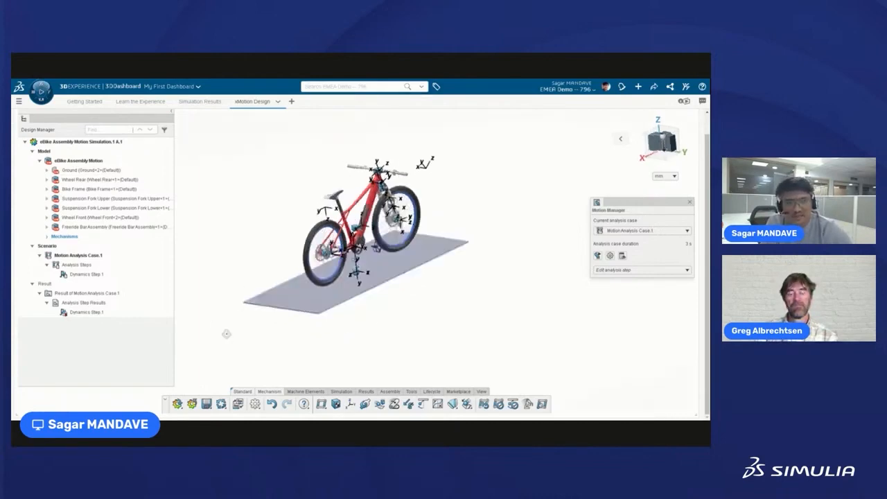
left_click(677, 157)
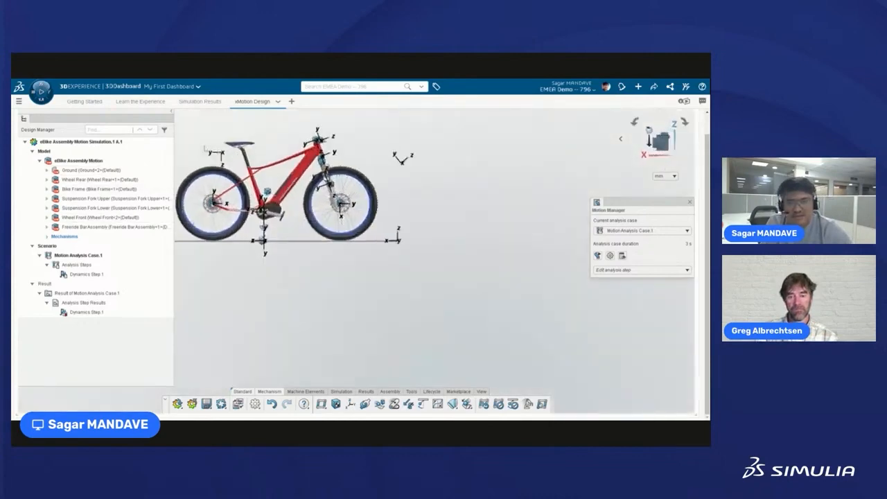
scroll(195, 144, "up", 2)
scroll(356, 257, "down", 3)
scroll(269, 184, "up", 2)
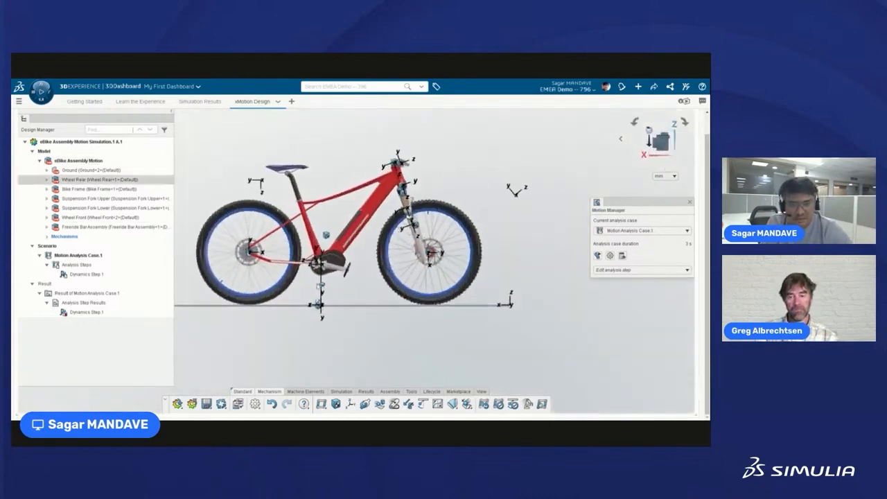
Play the Dynamics Step 1 result from the start, then close the player.
left_click(363, 391)
left_click(97, 311)
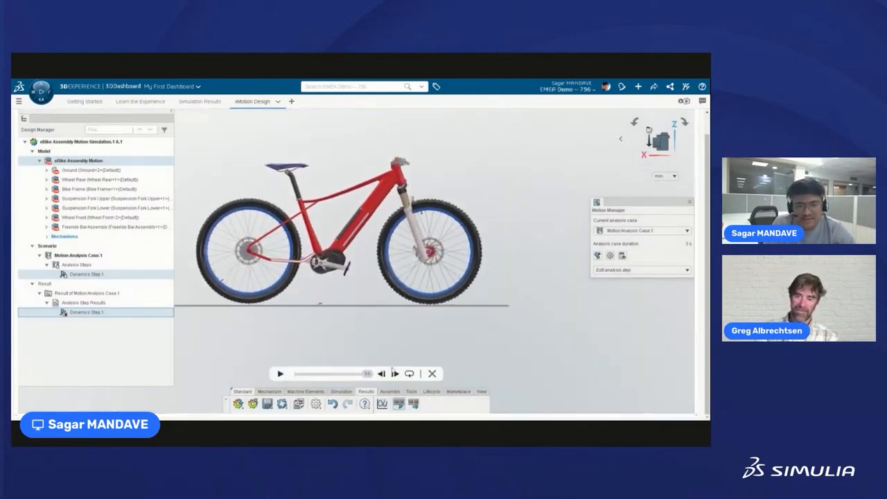
left_click_drag(367, 374, 291, 375)
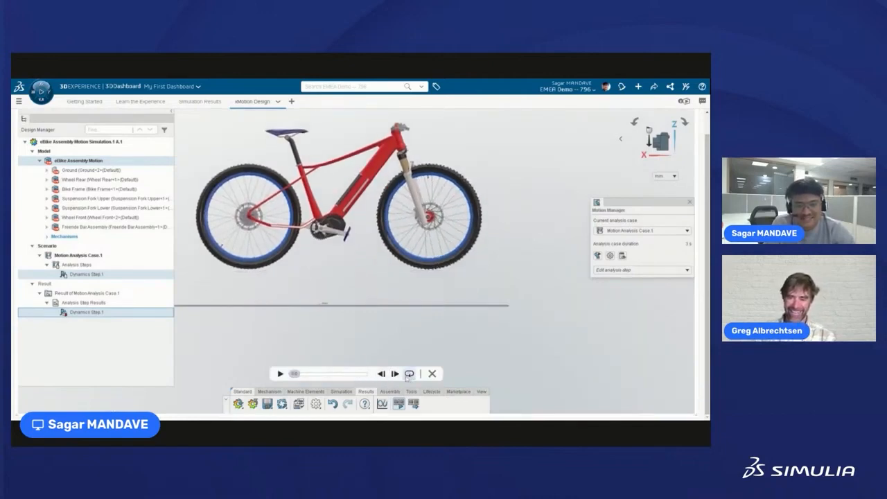
left_click(280, 374)
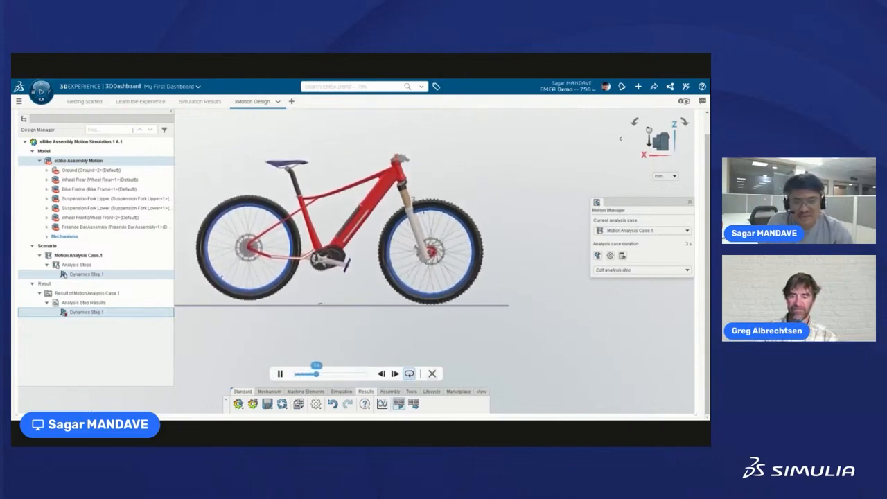
left_click(432, 373)
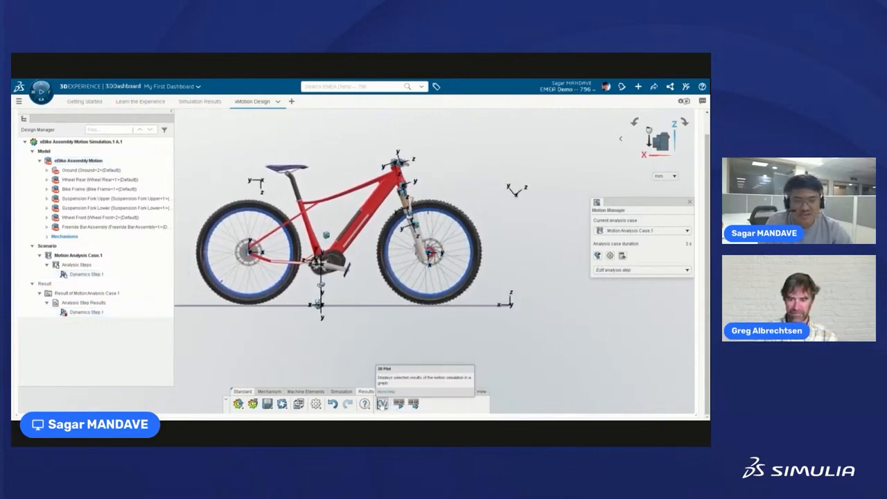
Create a new 2D plot and place its settings panel beside the plot window.
left_click(381, 403)
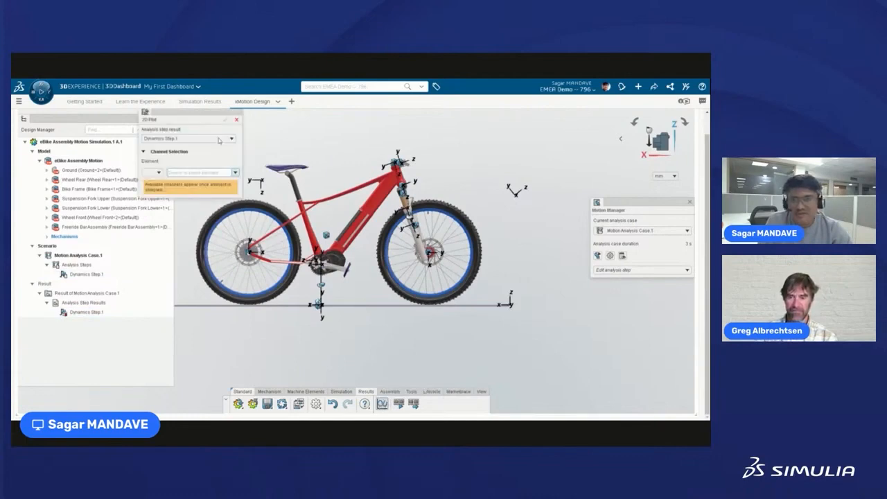
left_click_drag(191, 114, 523, 151)
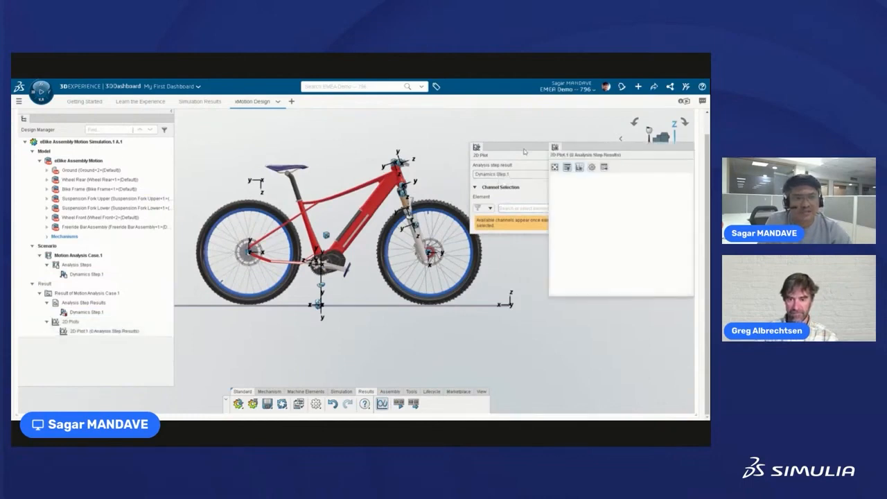
left_click_drag(527, 149, 480, 145)
left_click_drag(580, 152, 563, 144)
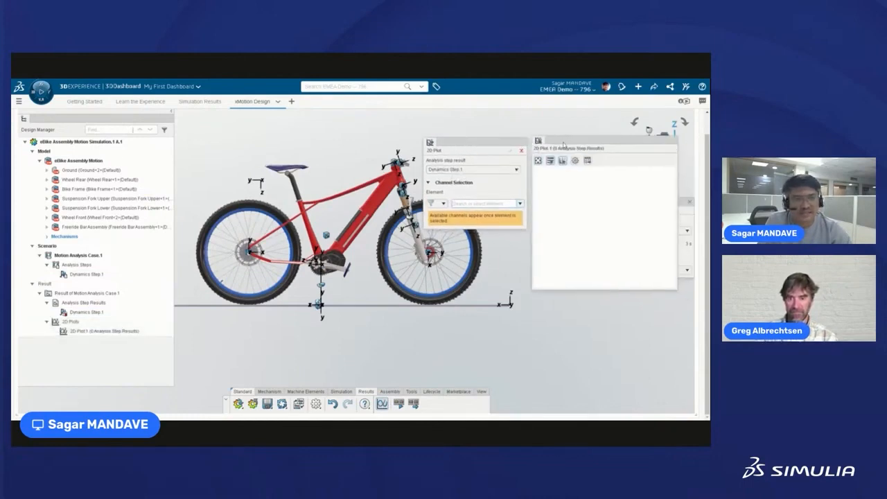
Plot Force X, Y and Z of Cylindrical Bushing.1.
left_click(438, 203)
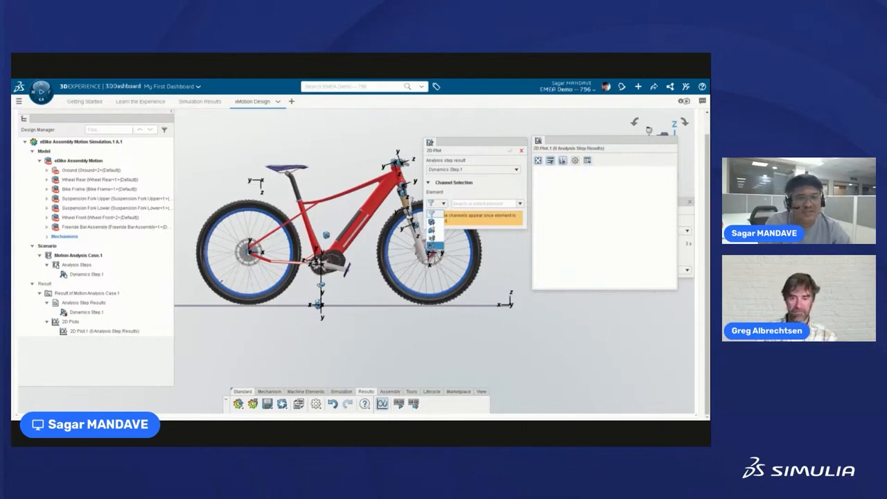
left_click(432, 245)
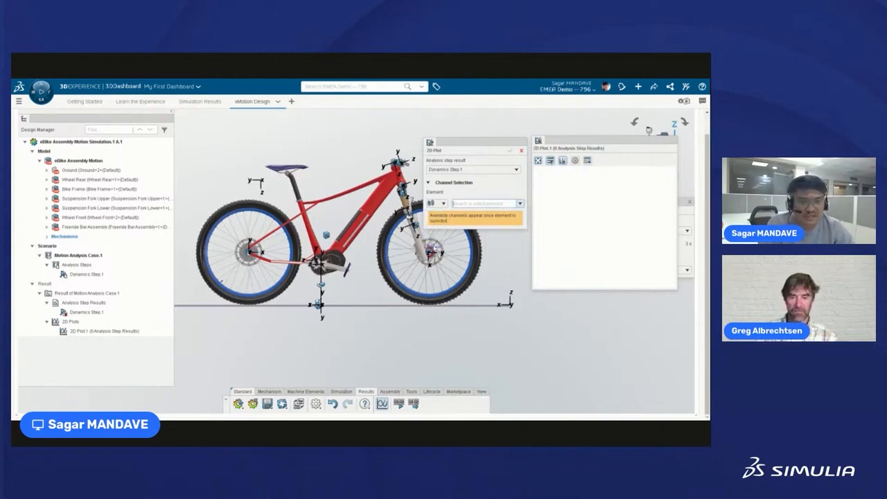
left_click(519, 203)
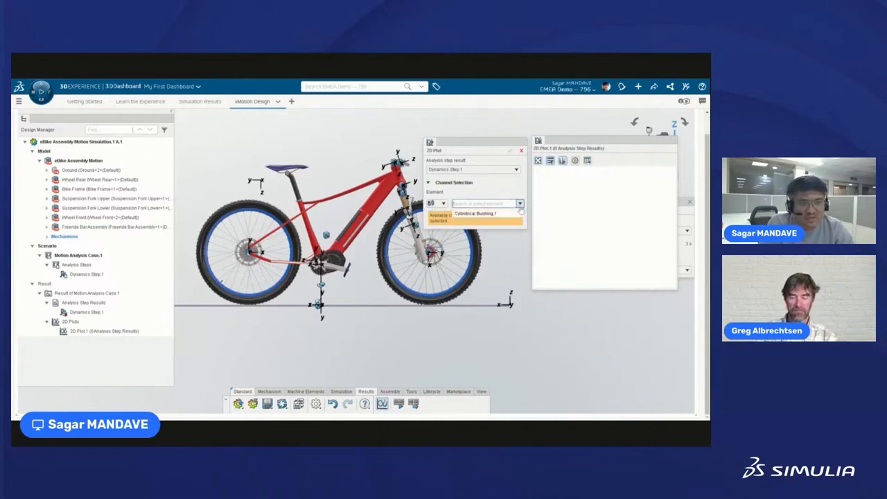
left_click(477, 216)
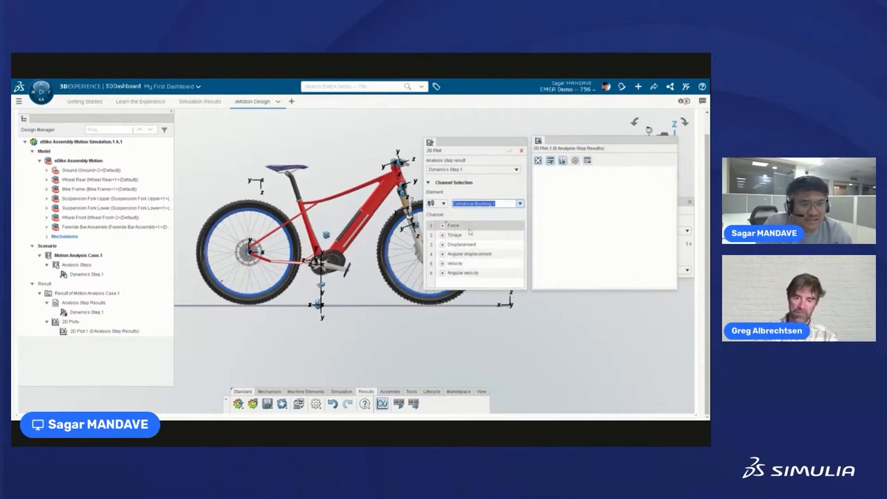
left_click(430, 226)
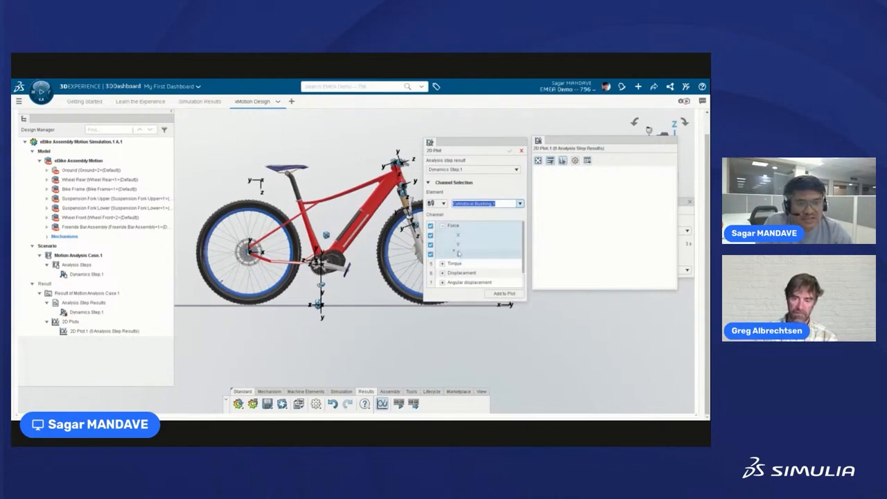
left_click(505, 294)
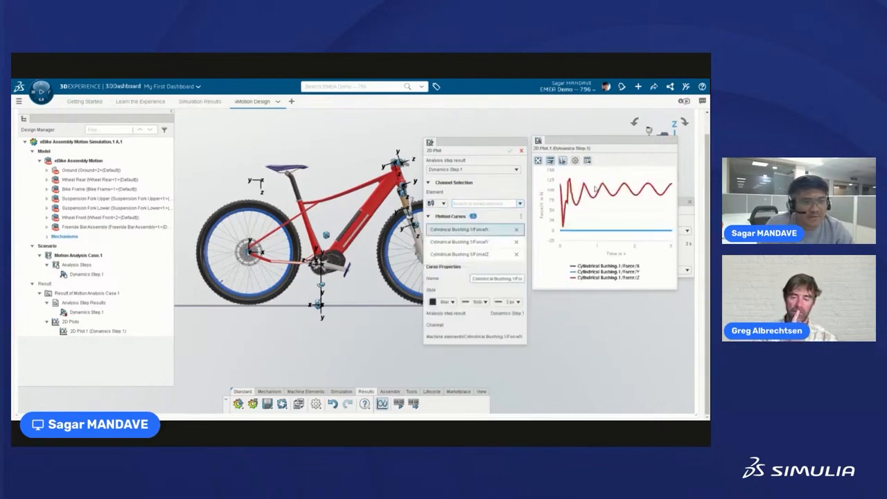
Read the bushing force curves: Force Z oscillates near 100 N, while Force X and Y stay at 0 N.
mouse_move(574, 235)
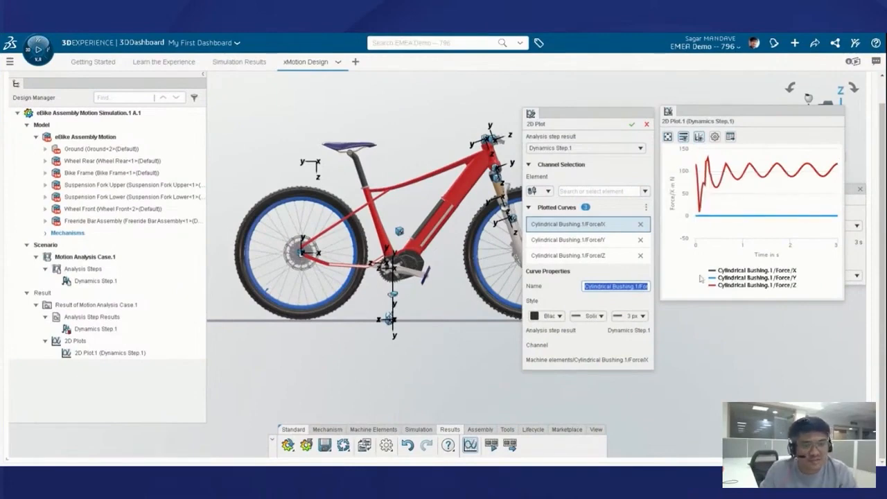
mouse_move(706, 230)
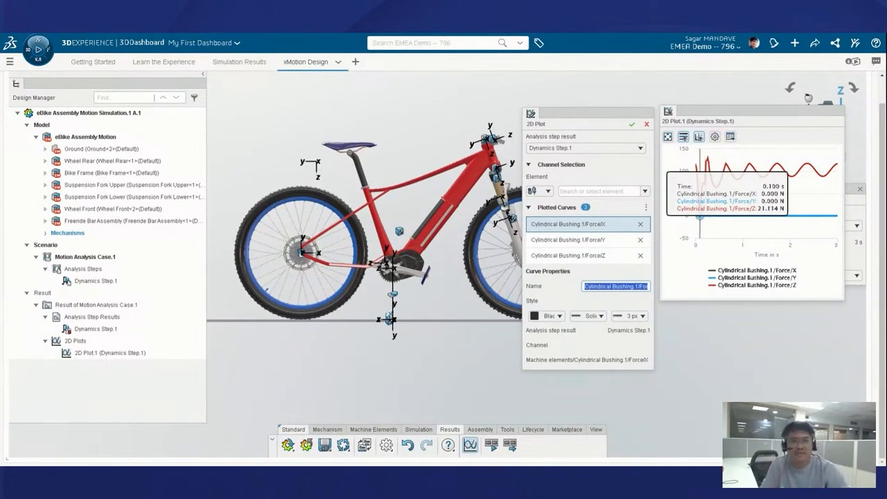
left_click(701, 382)
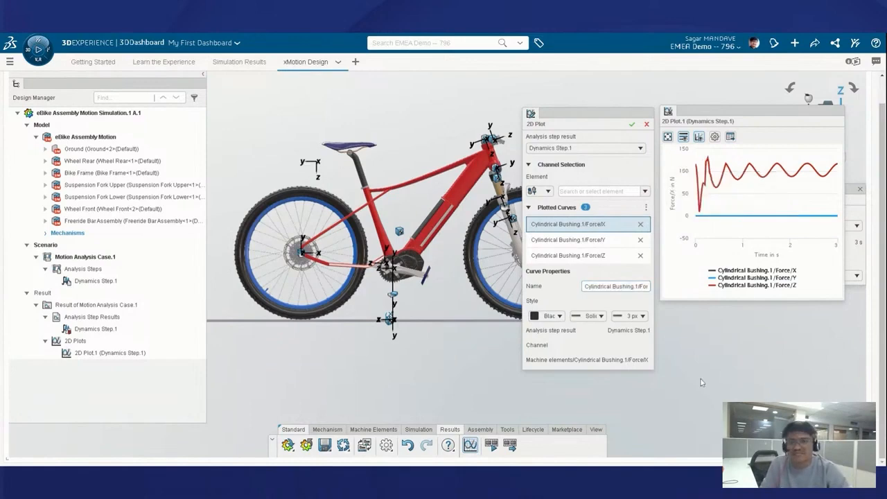